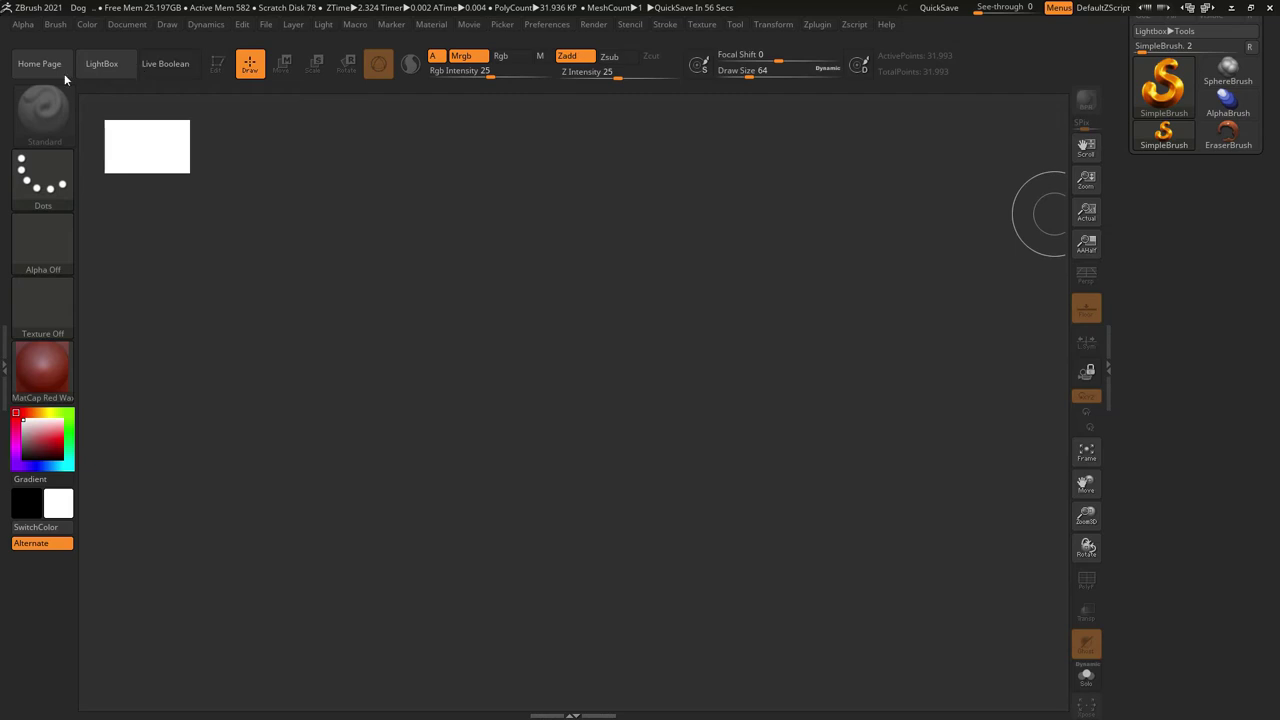
Load Dog.ZPR from LightBox and divide the dog mesh once to 31,993 points.
left_click(105, 66)
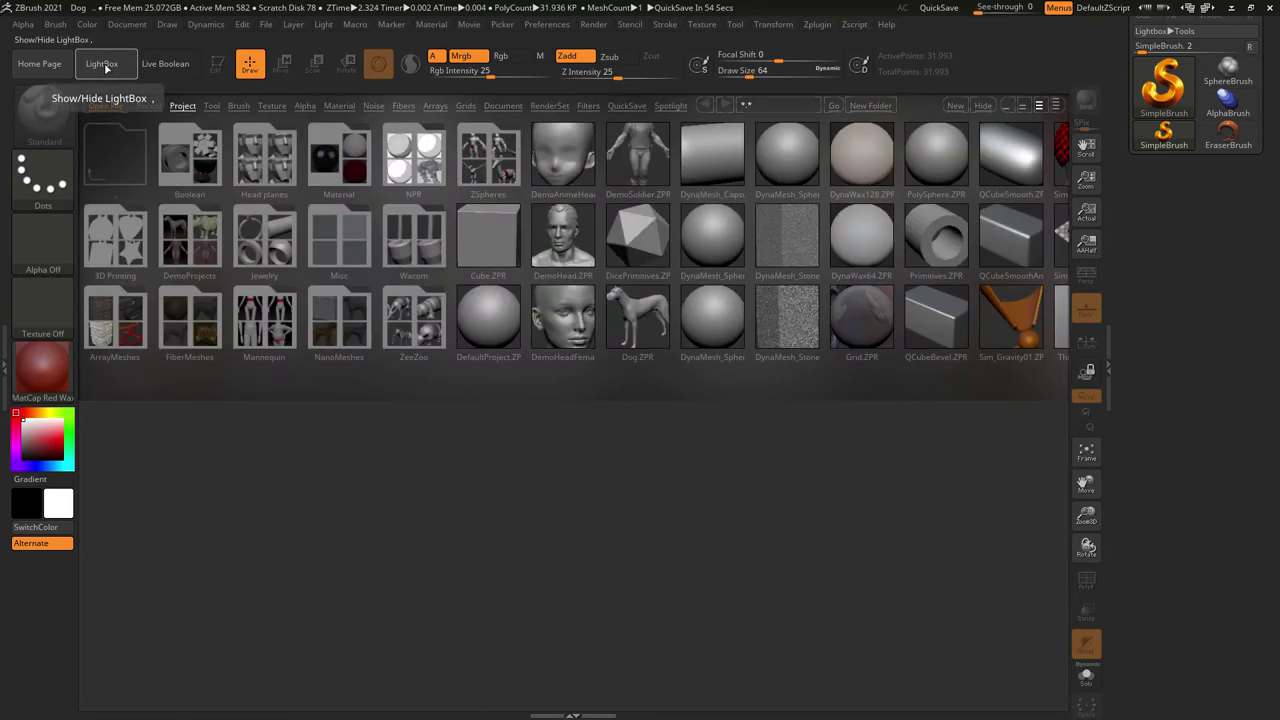
double_click(641, 310)
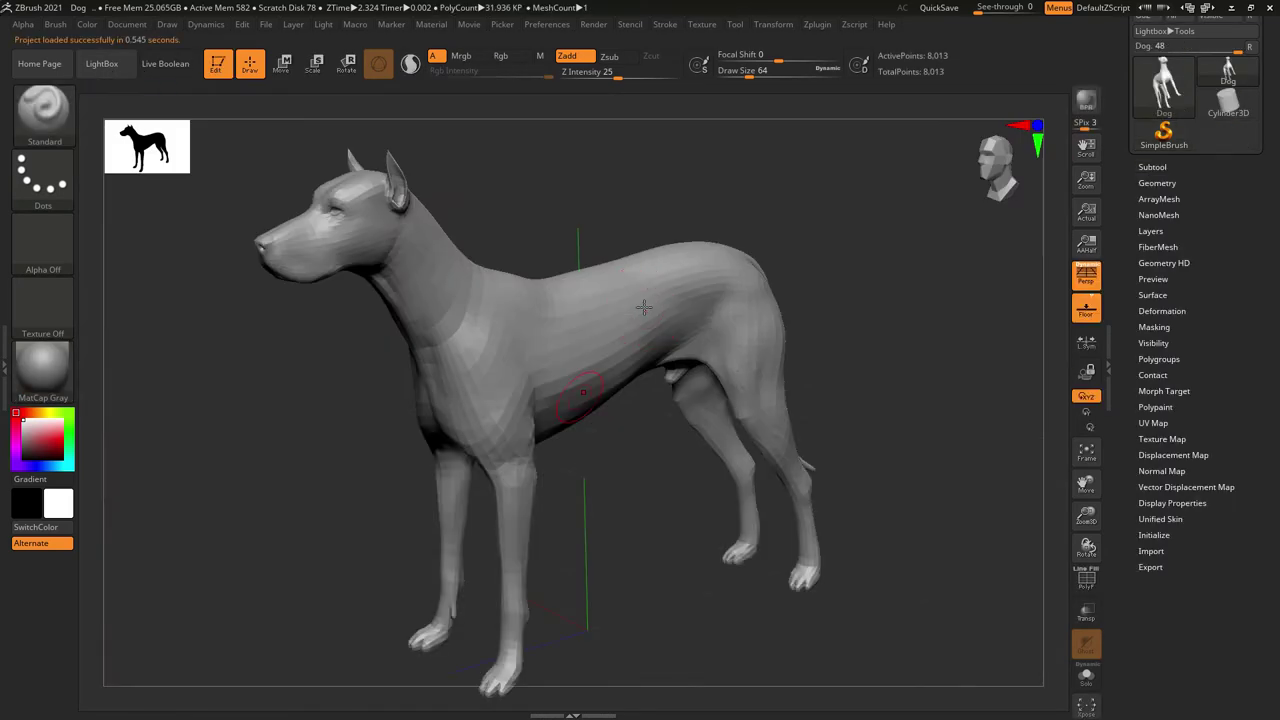
left_click_drag(590, 176, 591, 166)
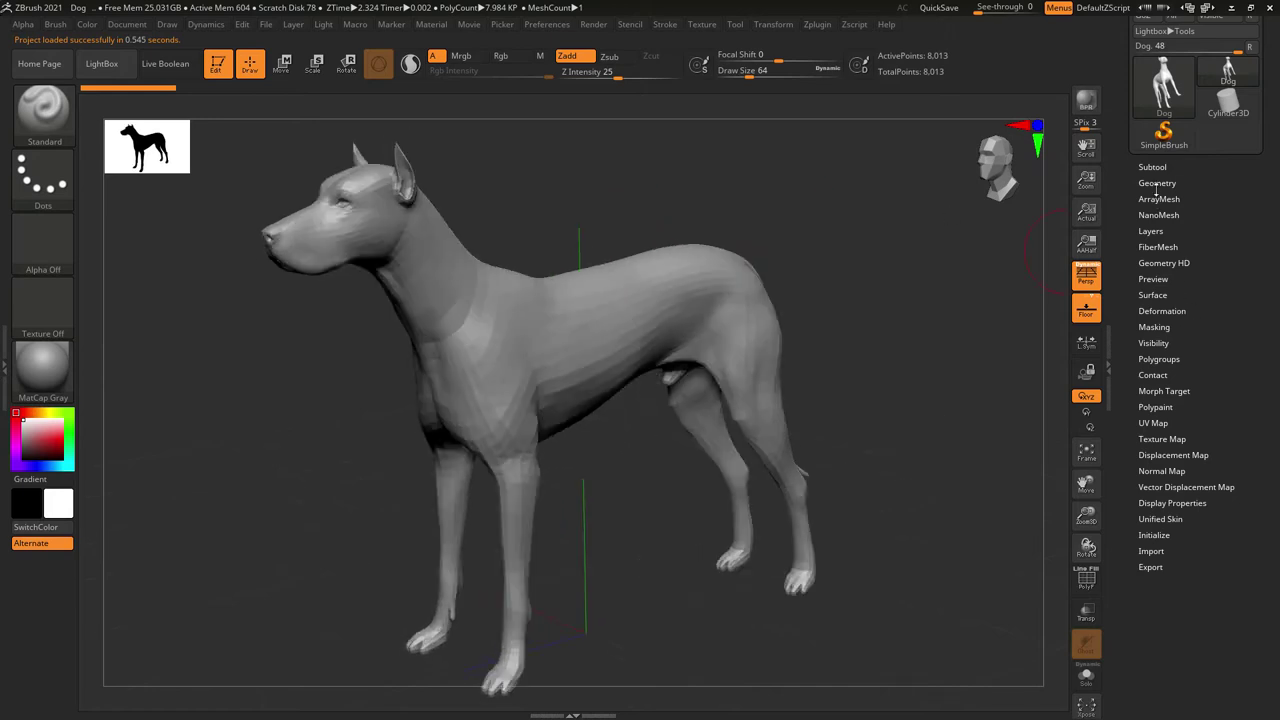
left_click(1156, 184)
left_click(1161, 310)
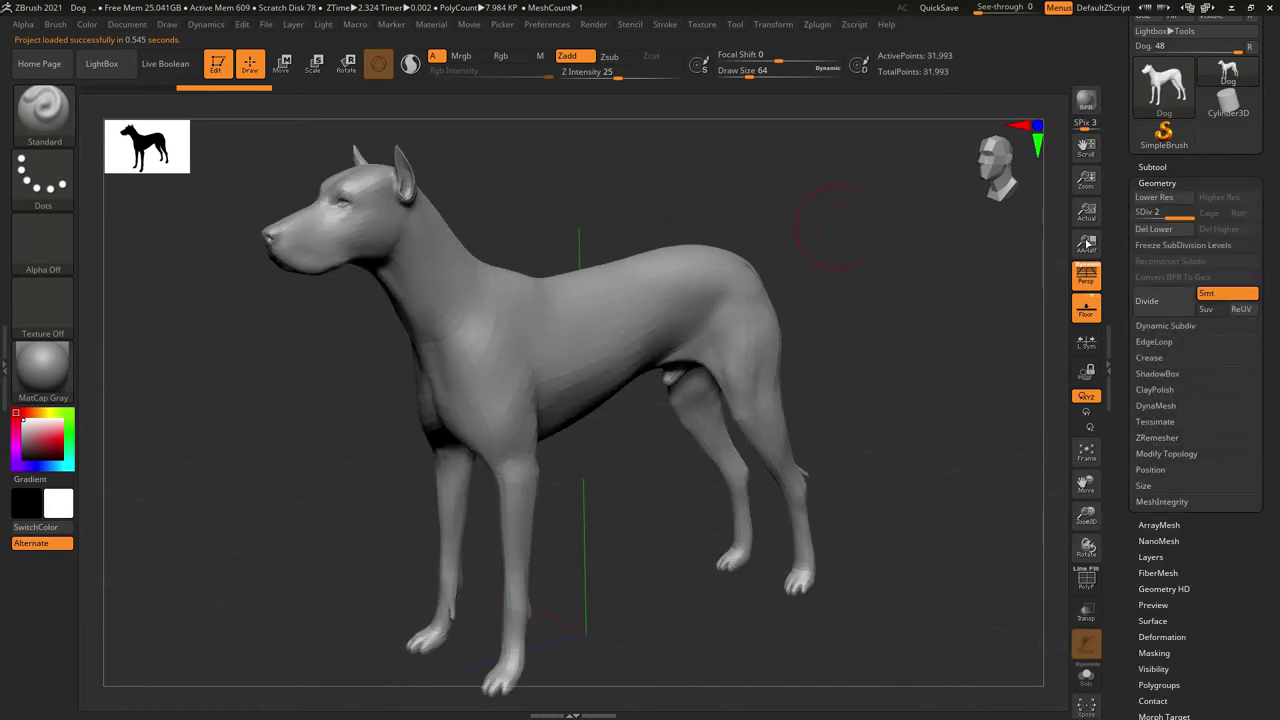
Test ClothTwister on the shoulder, undo, then restroke it at Z Intensity 4.
left_click(44, 108)
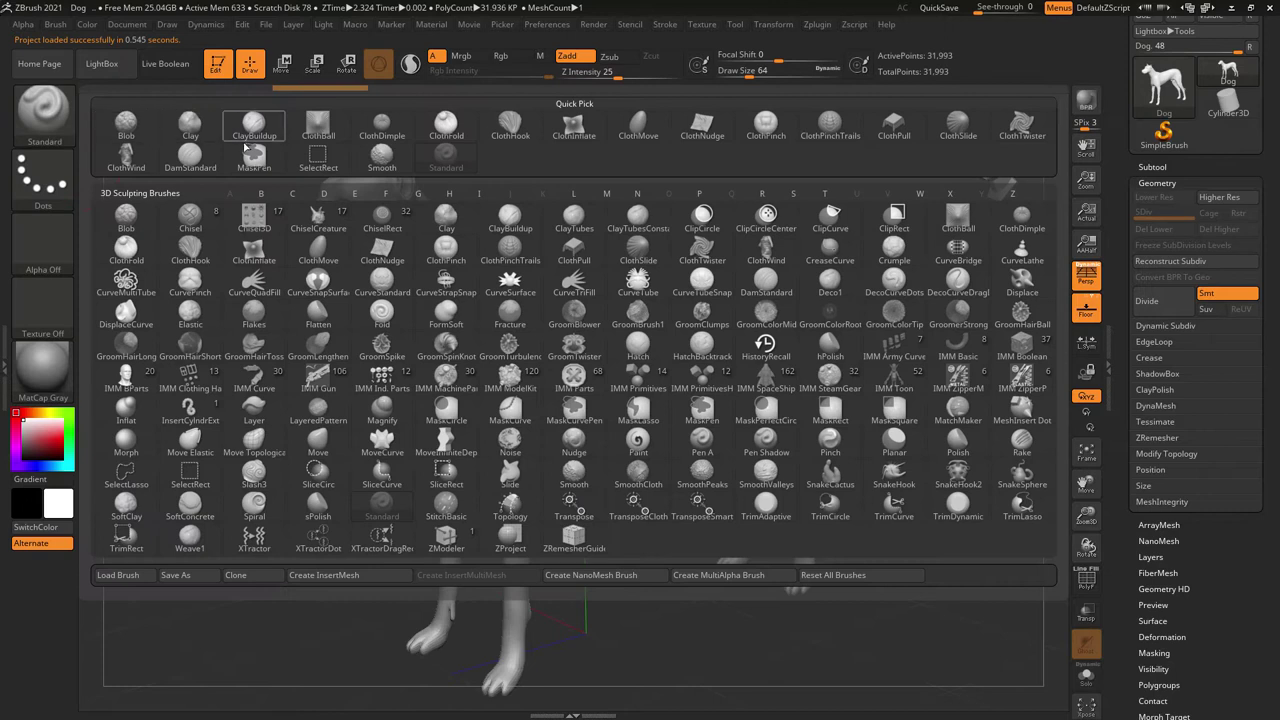
key("c")
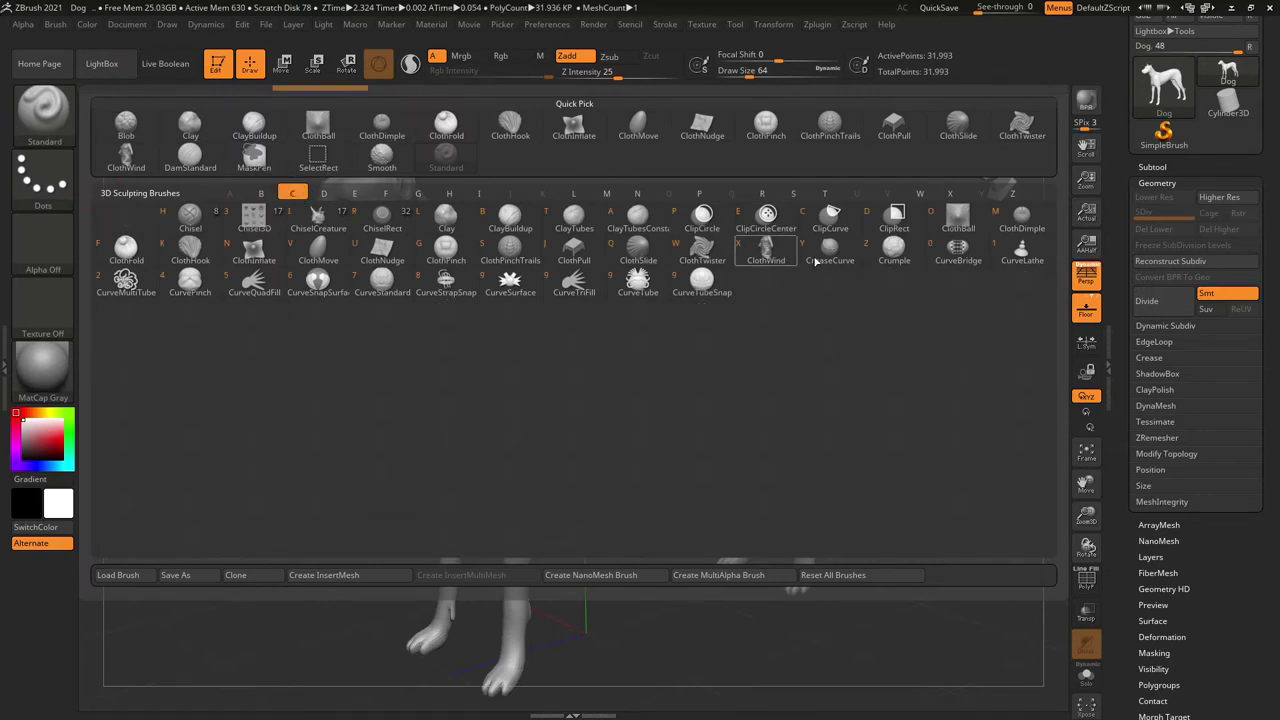
left_click(703, 250)
left_click_drag(605, 305, 713, 296)
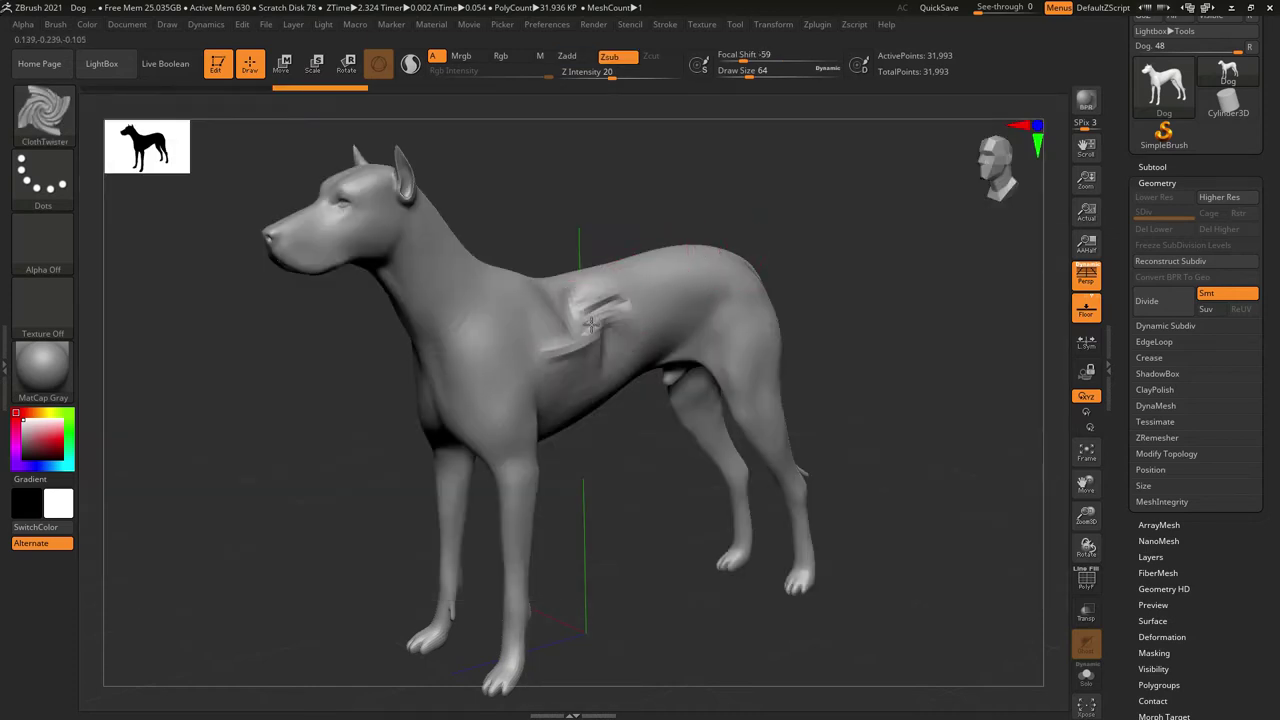
key("ctrl+z")
left_click_drag(610, 74, 583, 74)
mouse_move(608, 323)
left_mouse_down()
mouse_move(505, 327)
mouse_move(605, 342)
left_mouse_up()
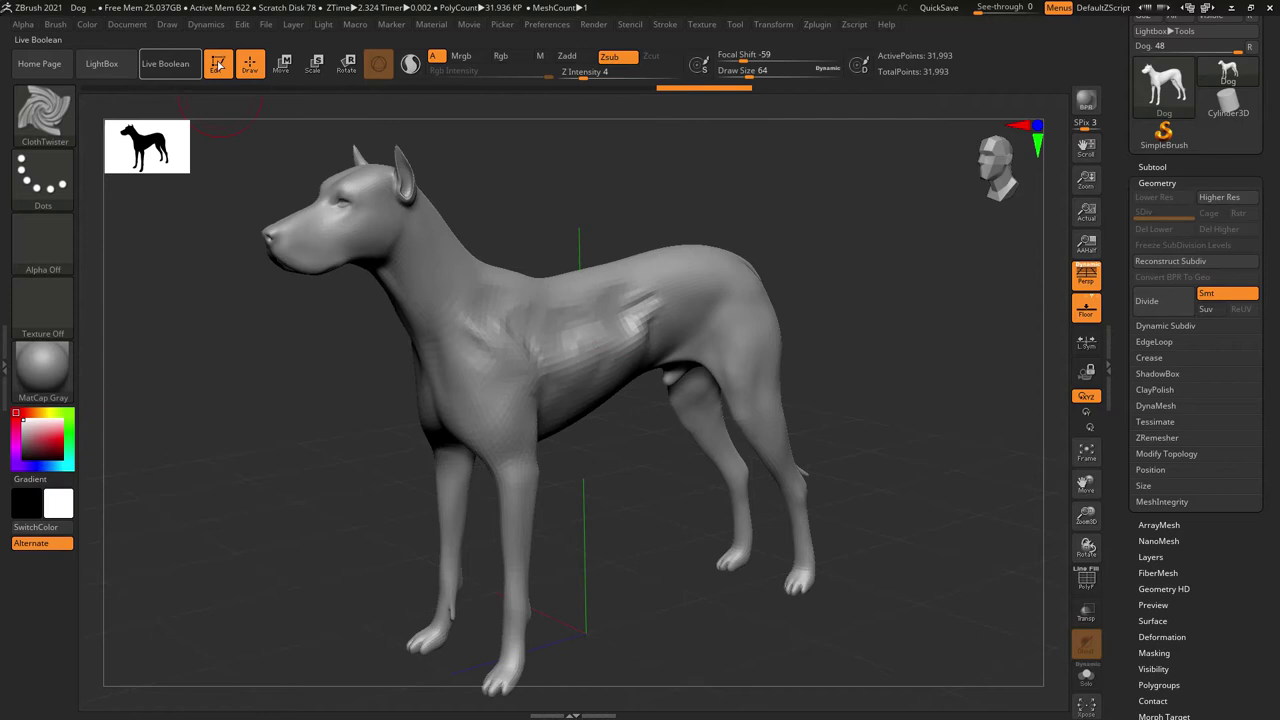
left_click(50, 112)
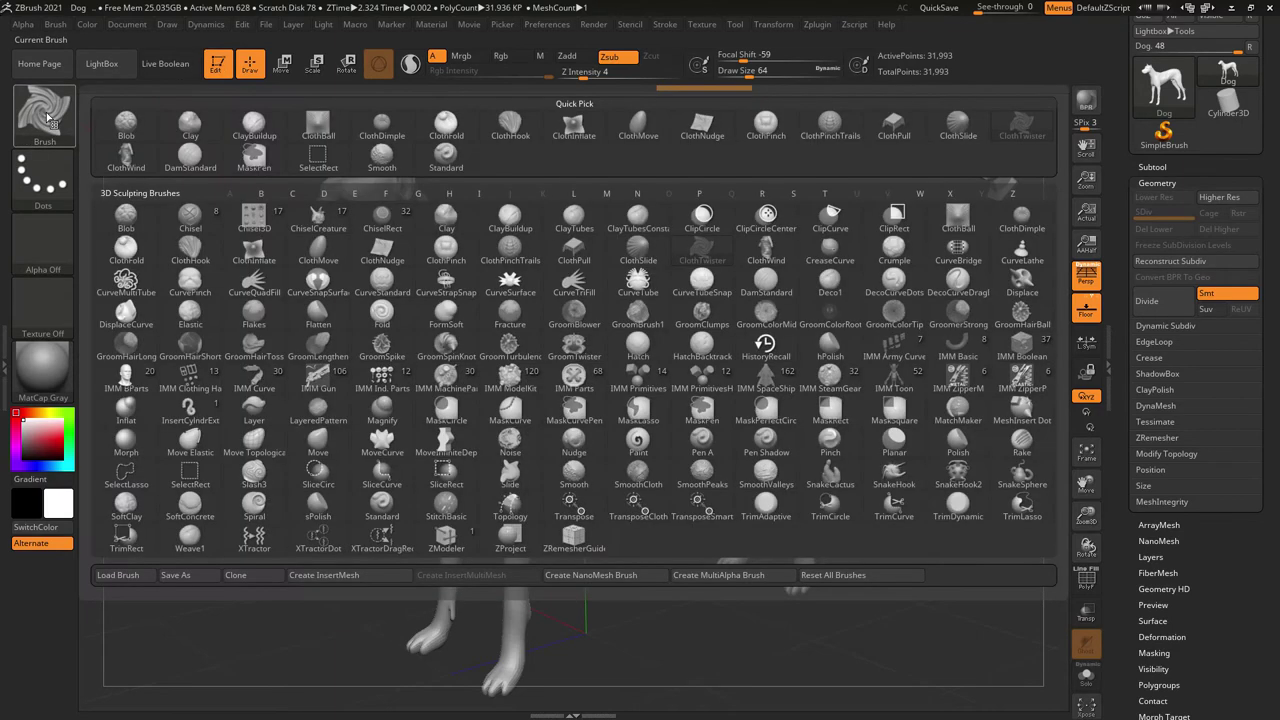
Select the ClothPull brush and set its Draw Size to 90.
left_click(293, 195)
left_click(580, 256)
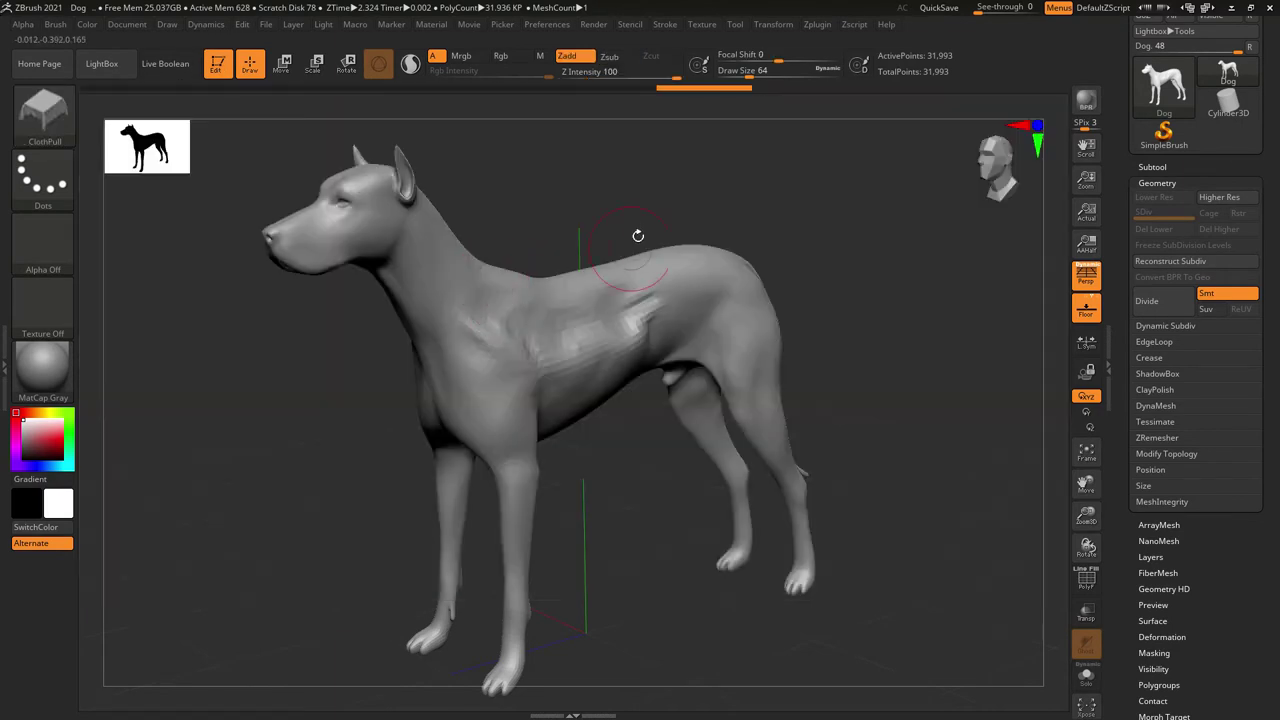
left_click(742, 68)
type("90")
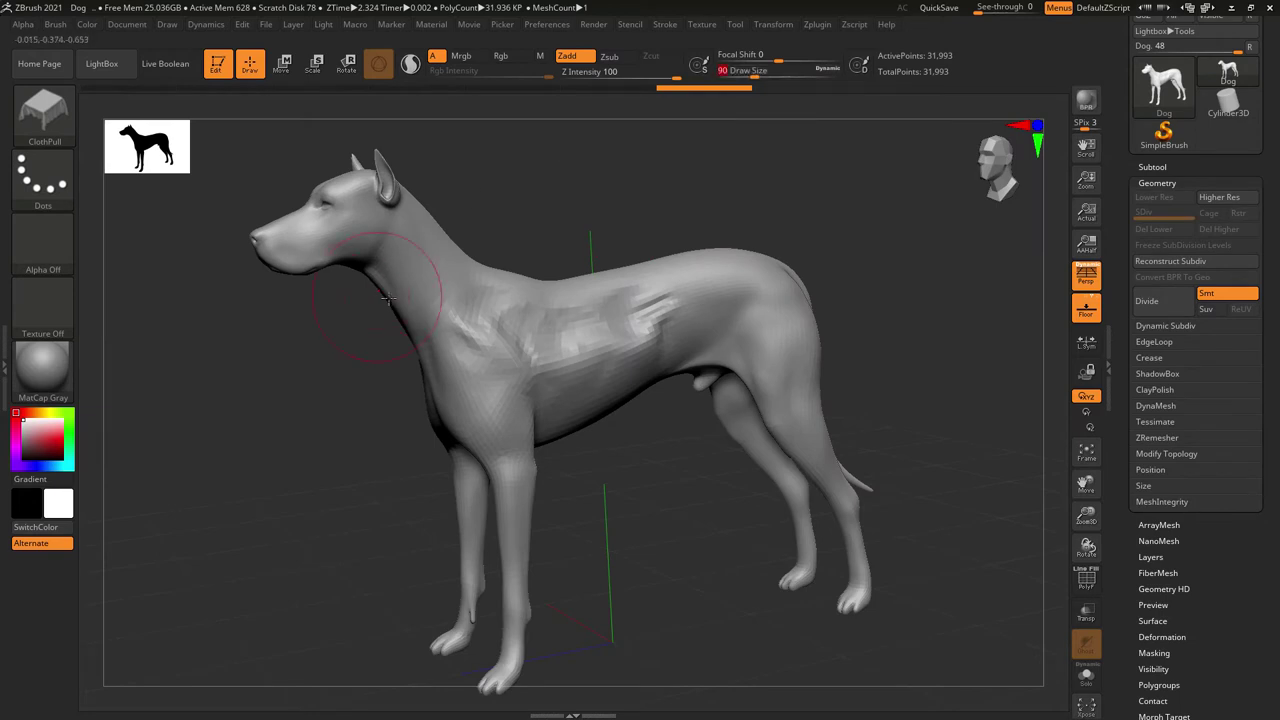
key("Return")
Pull banded cloth folds onto both front legs, the hind leg and the shoulder.
mouse_move(502, 502)
left_mouse_down()
mouse_move(510, 468)
mouse_move(651, 352)
left_mouse_up()
mouse_move(492, 546)
left_mouse_down()
mouse_move(526, 497)
mouse_move(527, 440)
left_mouse_up()
mouse_move(697, 469)
left_mouse_down()
mouse_move(792, 483)
mouse_move(840, 470)
left_mouse_up()
mouse_move(980, 470)
left_mouse_down()
mouse_move(950, 400)
mouse_move(946, 337)
mouse_move(760, 380)
left_mouse_up()
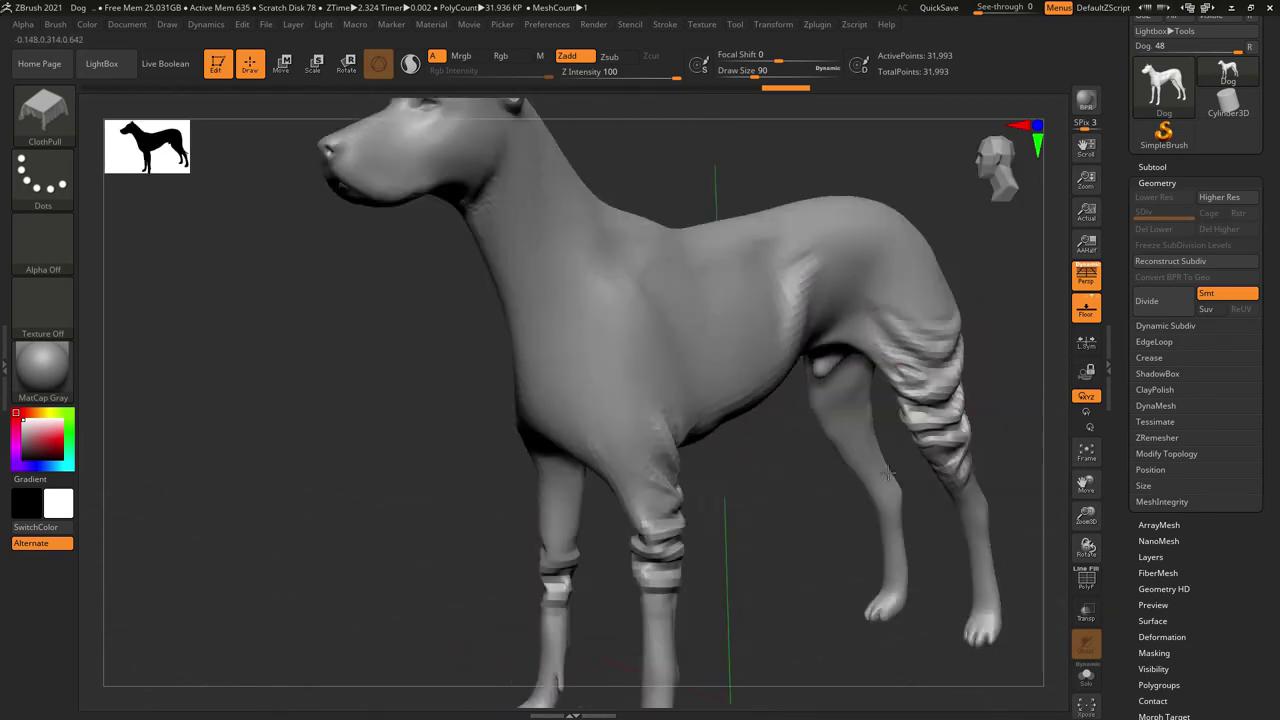
left_click_drag(900, 300, 830, 455)
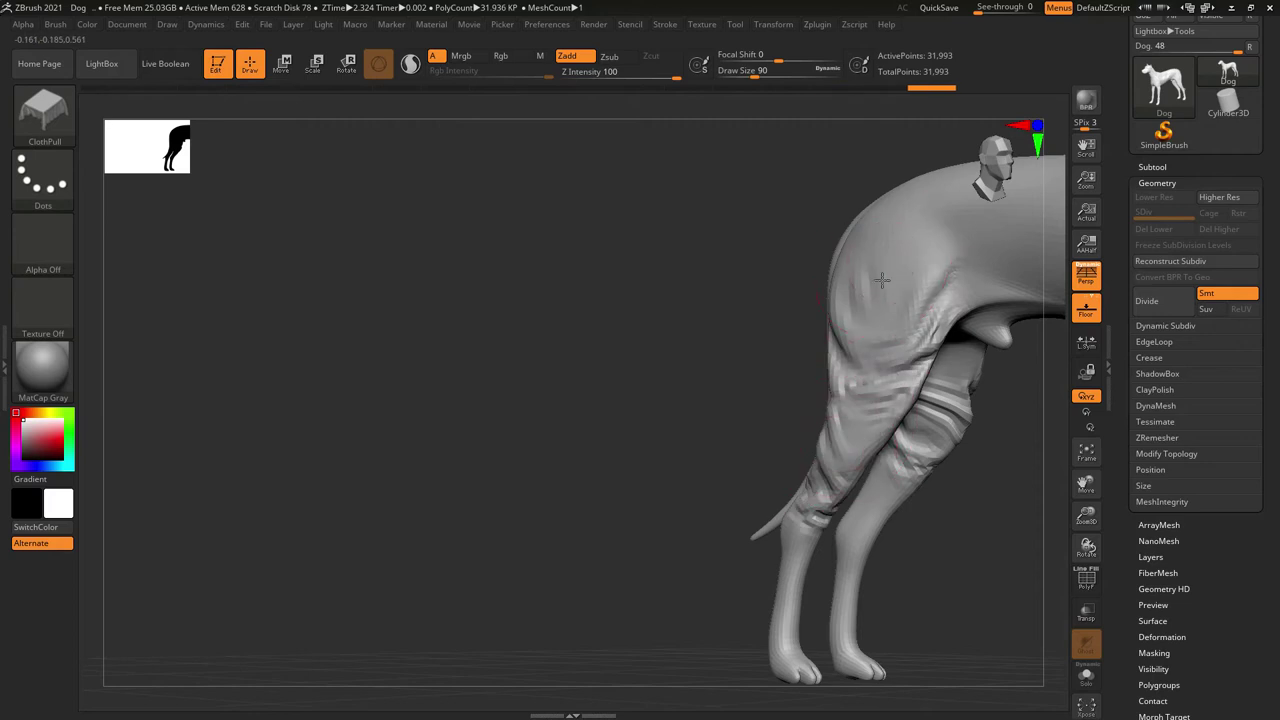
mouse_move(1086, 515)
left_mouse_down()
mouse_move(1052, 394)
mouse_move(610, 372)
mouse_move(491, 329)
left_mouse_up()
mouse_move(826, 386)
left_mouse_down()
mouse_move(754, 386)
mouse_move(515, 335)
mouse_move(263, 357)
left_mouse_up()
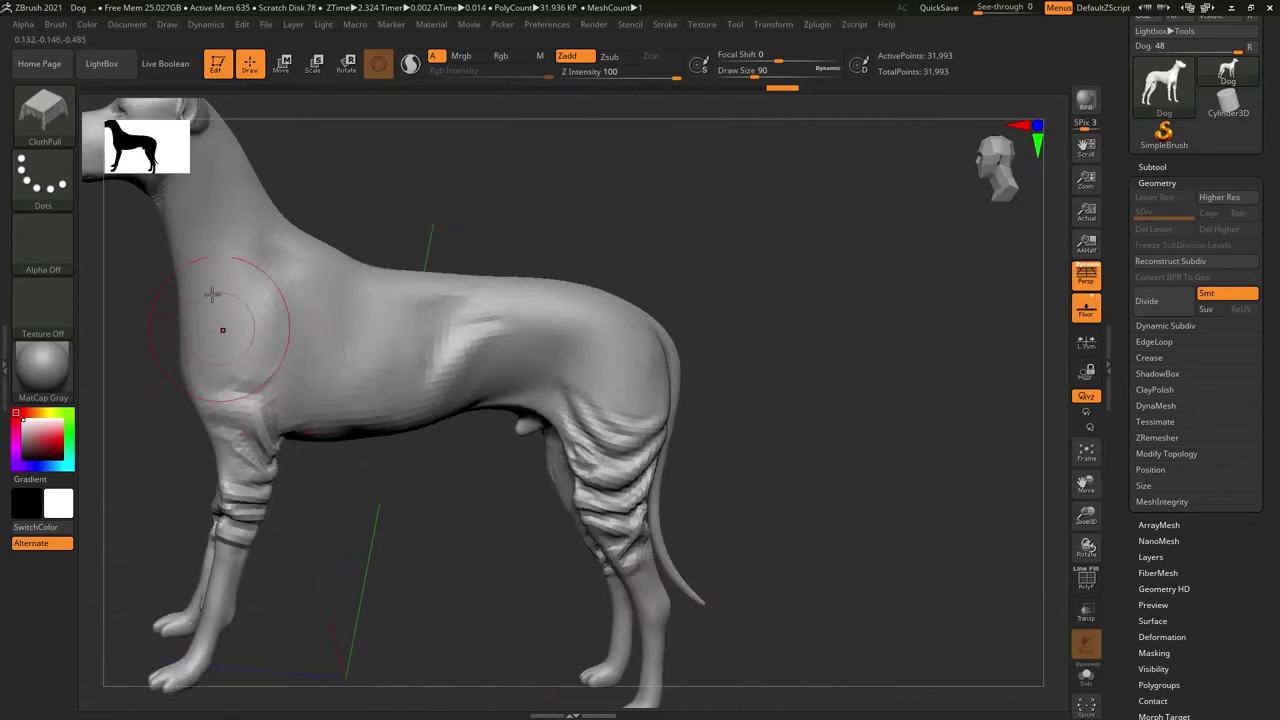
left_click(51, 128)
Select ClothPinchTrails, undo test strokes on hip and back, and set Z Intensity 3.
left_click(292, 195)
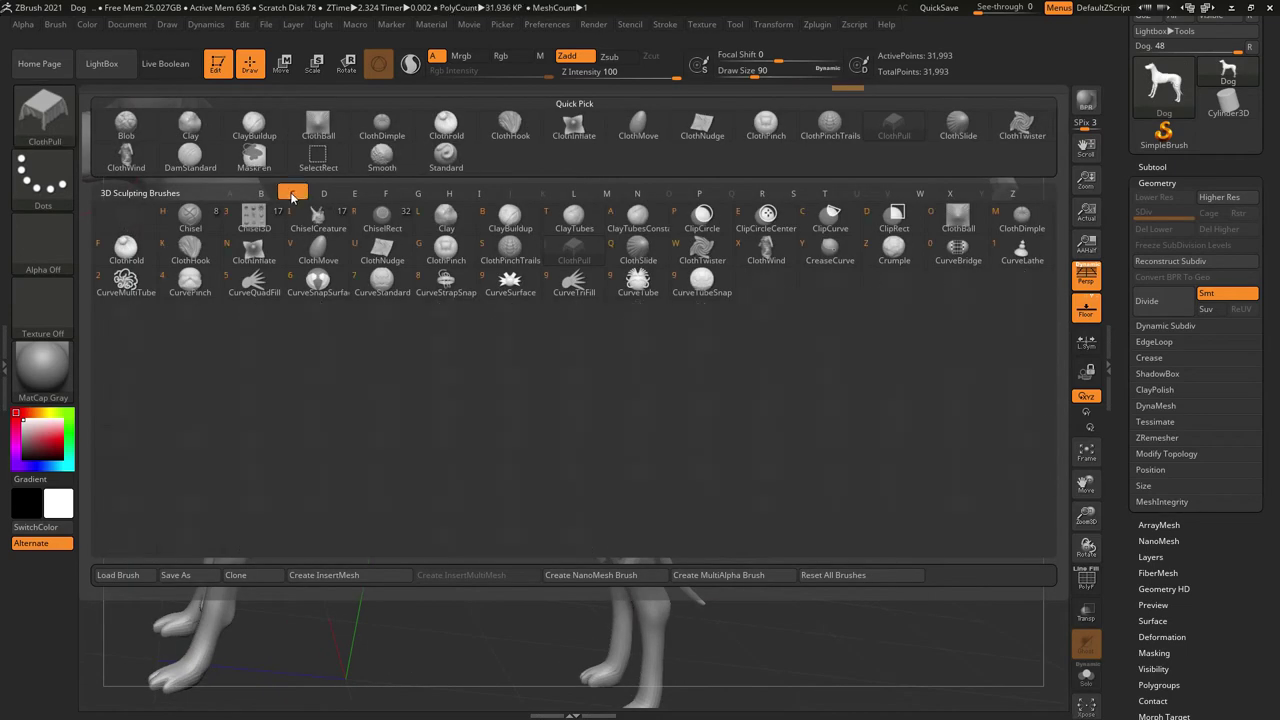
left_click(523, 242)
left_click_drag(660, 300, 556, 280)
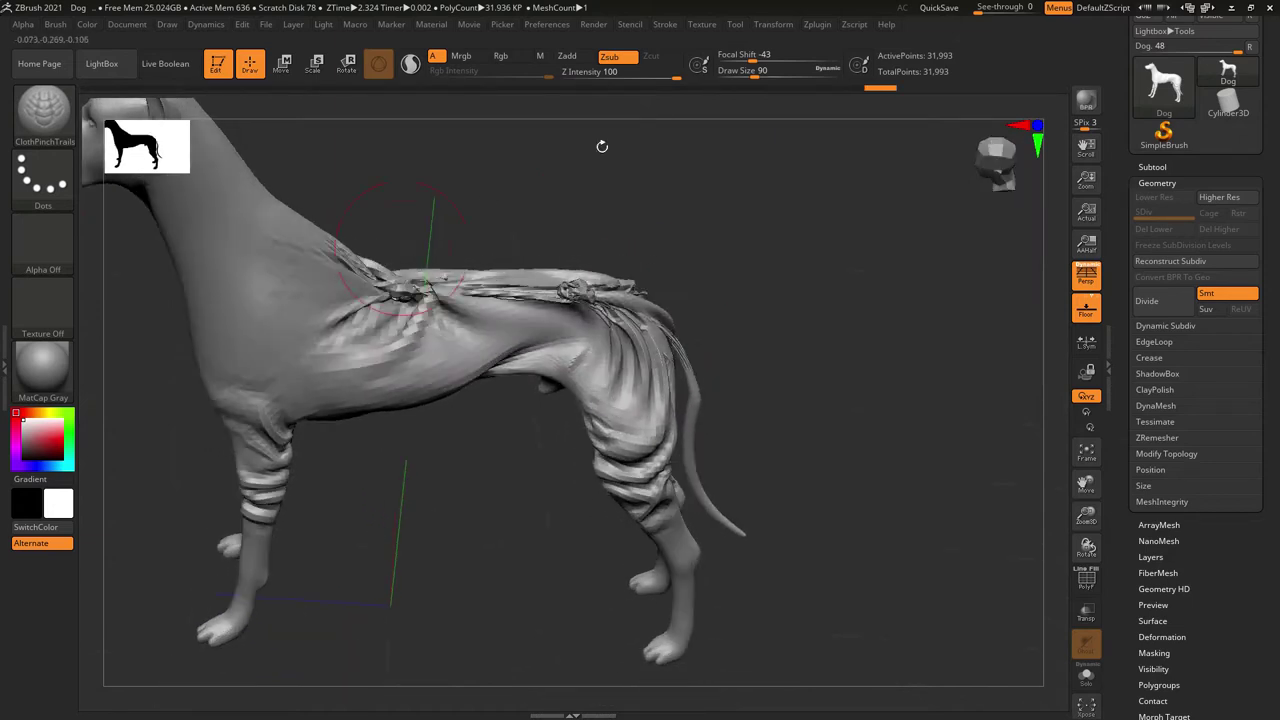
key("ctrl+z")
left_click_drag(590, 75, 575, 75)
left_click_drag(343, 257, 529, 229)
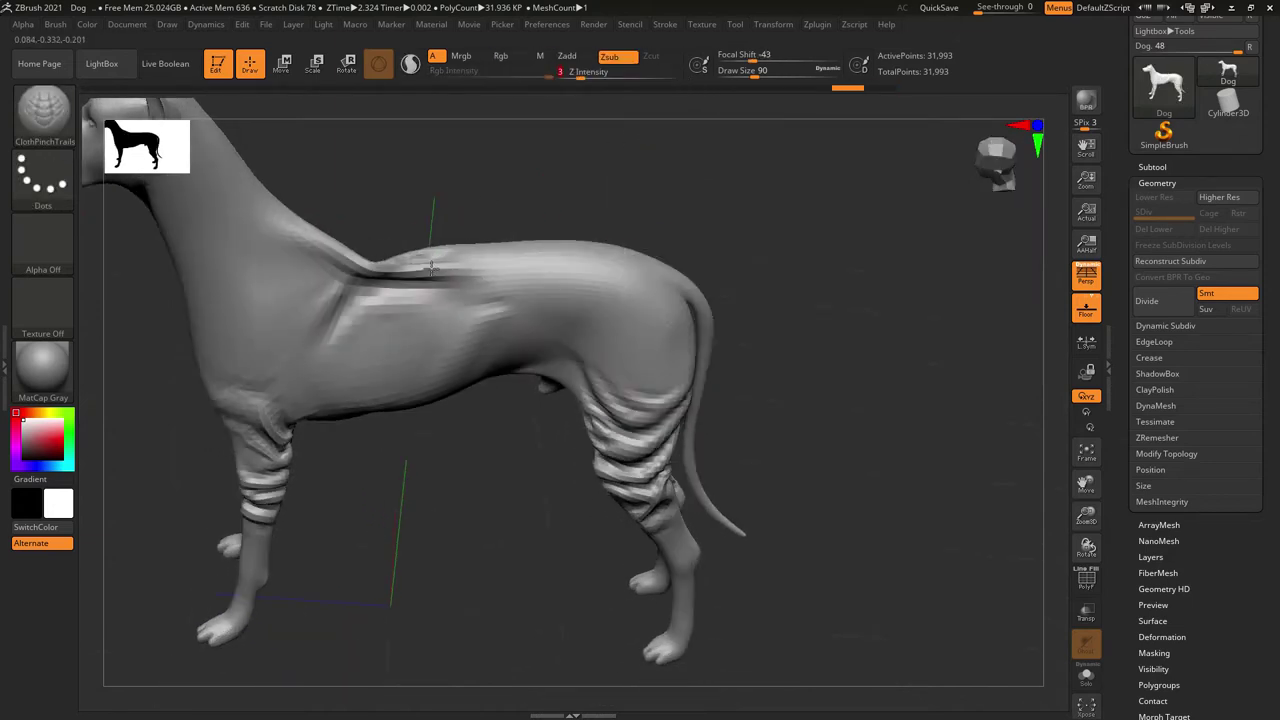
key("ctrl+z")
left_click_drag(800, 300, 83, 135)
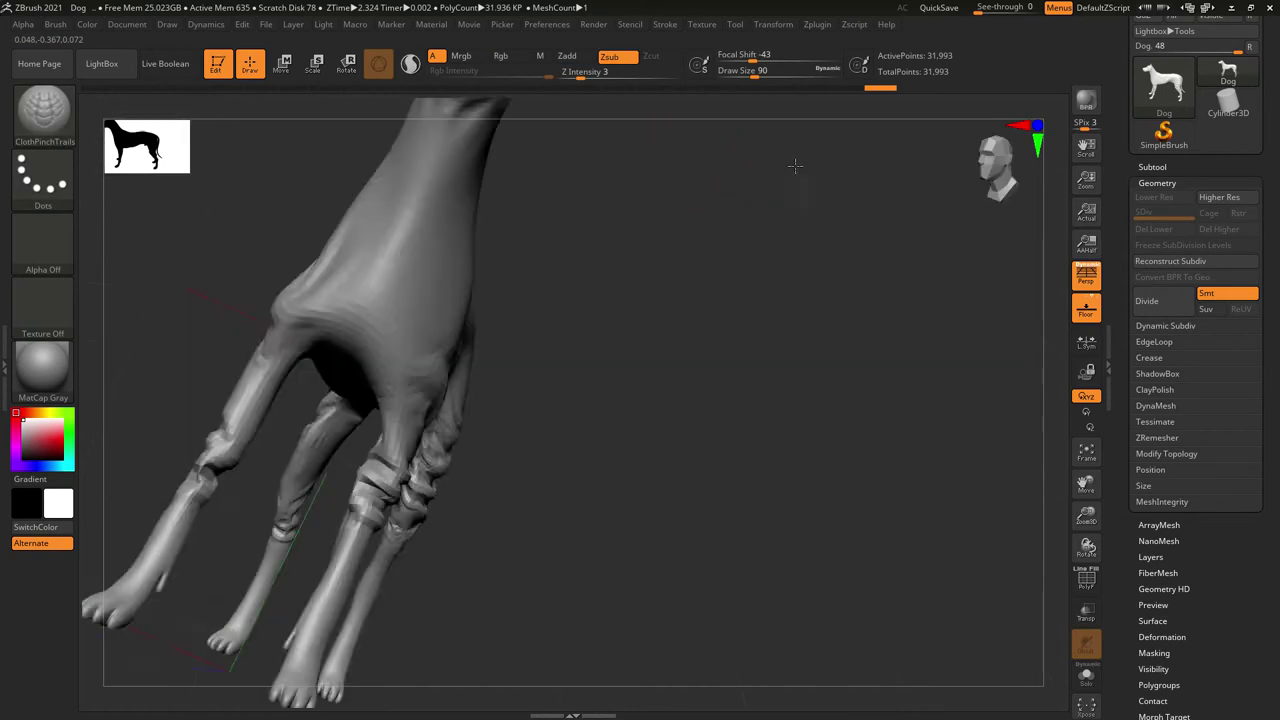
Switch to ClothNudge and nudge folds into the shoulder, back, rear and neck.
left_click(40, 118)
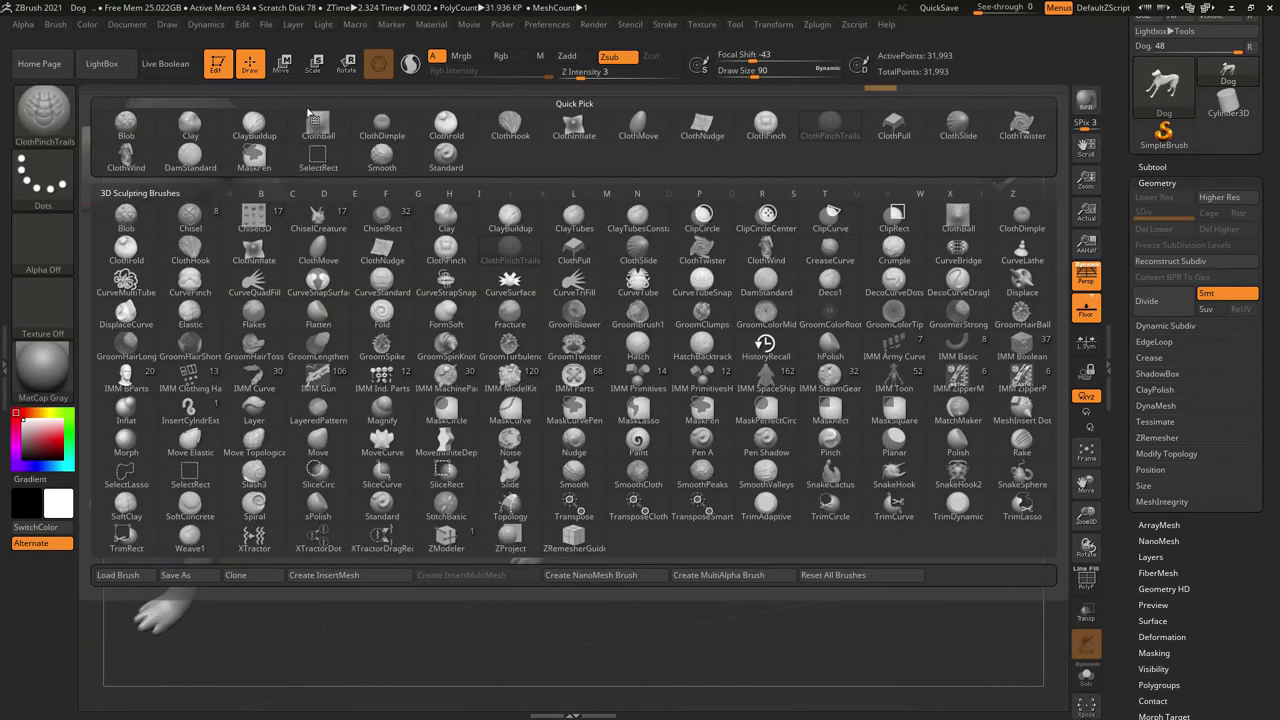
left_click(294, 196)
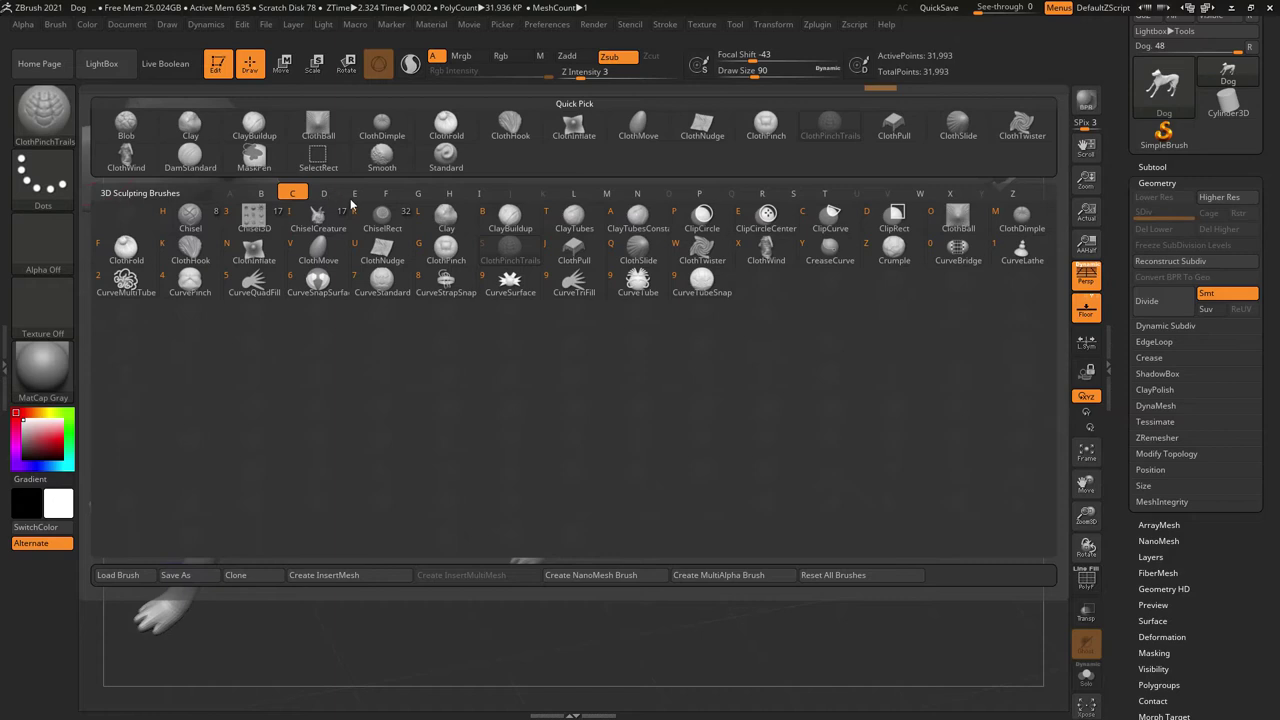
left_click(373, 252)
left_click_drag(410, 270, 400, 340)
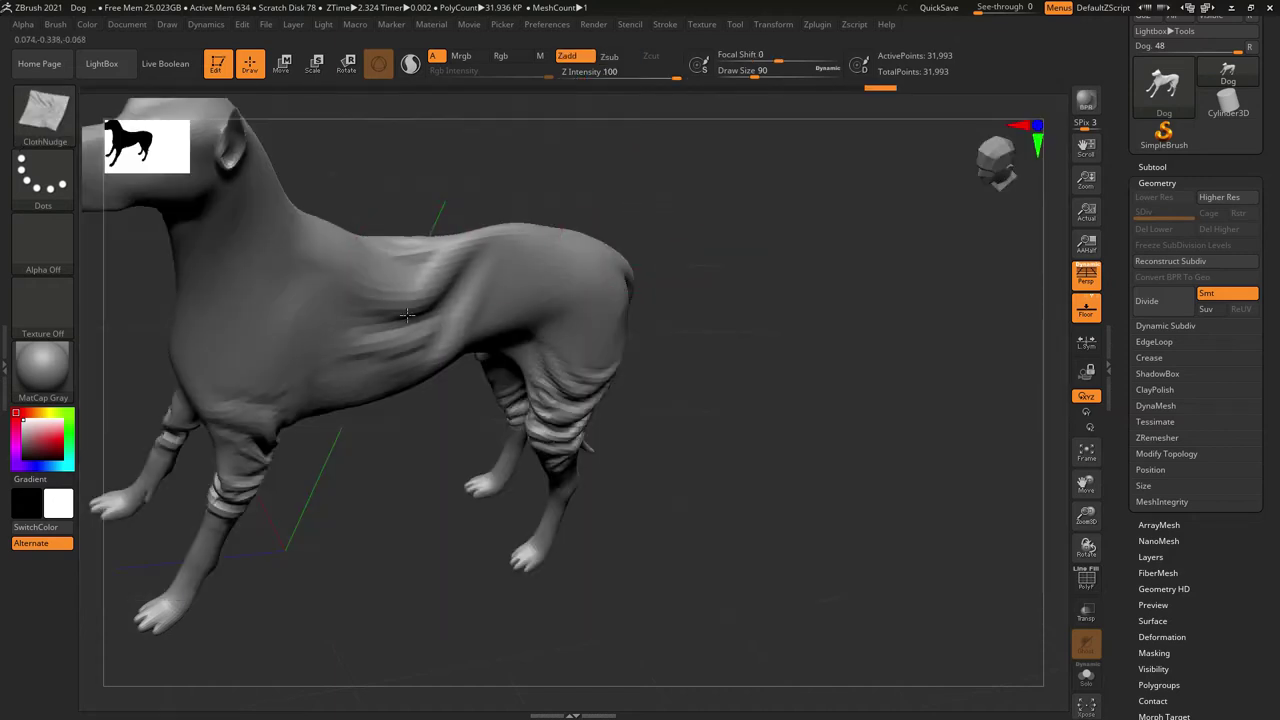
left_click_drag(485, 250, 615, 275)
left_click_drag(775, 260, 700, 222)
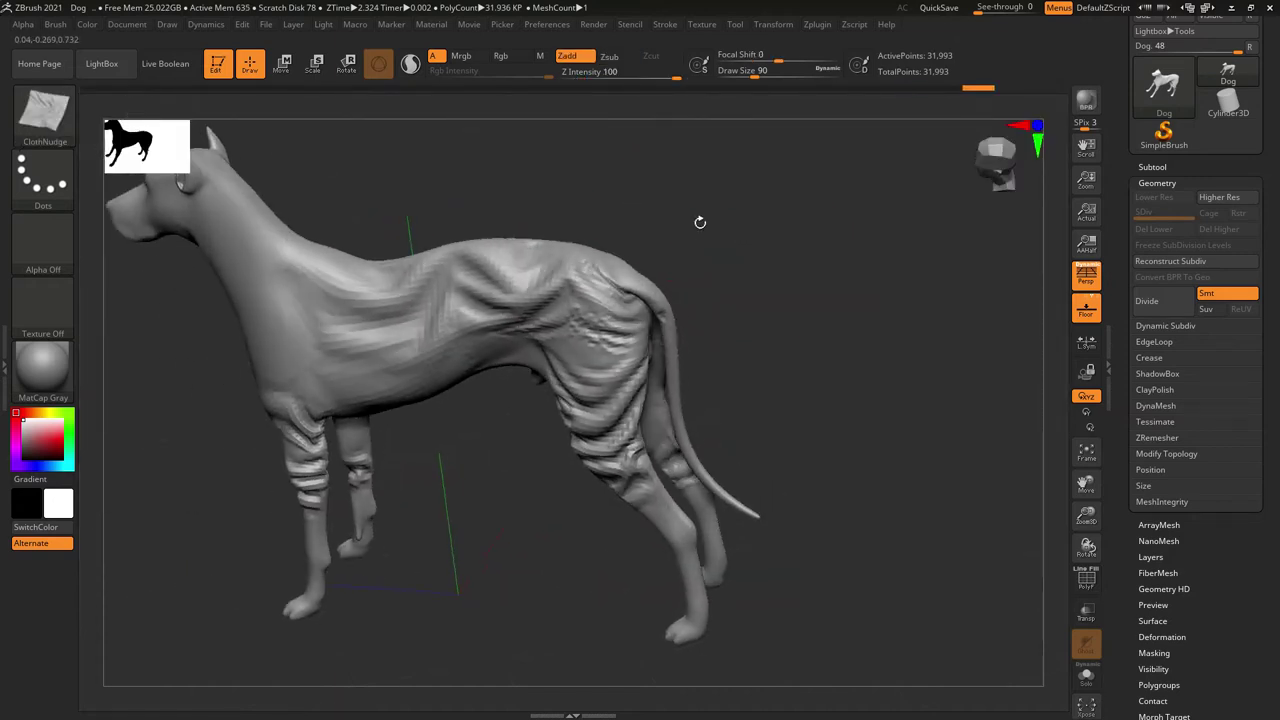
left_click_drag(268, 288, 300, 255)
left_click_drag(290, 330, 266, 214)
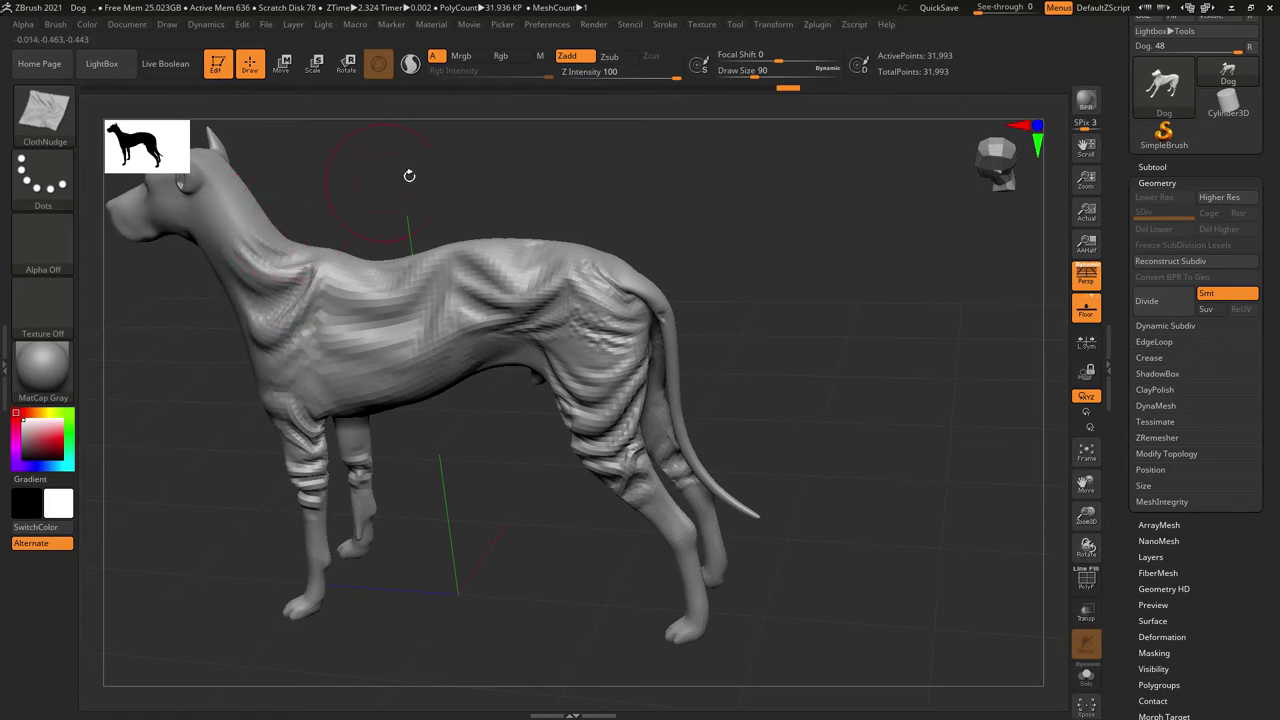
Add further ClothNudge folds into the dog's neck and chest from new angles.
left_click_drag(411, 177, 1083, 440)
left_click_drag(1086, 484, 911, 344)
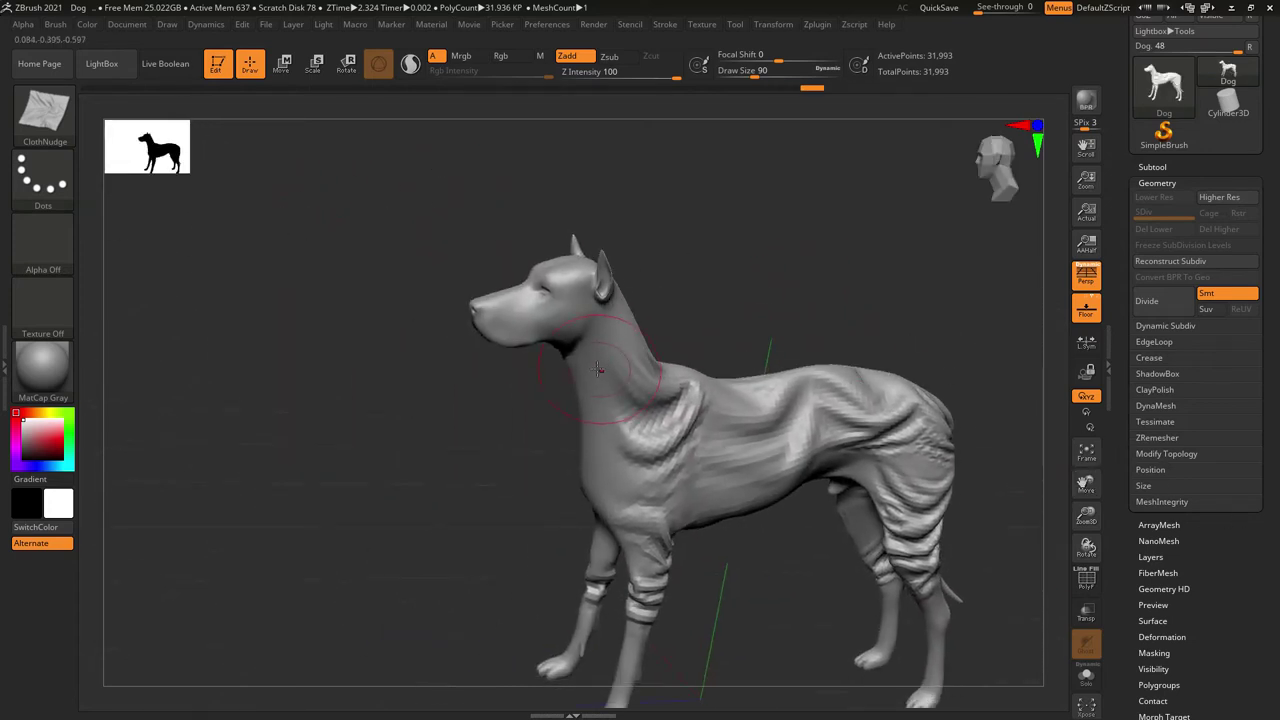
mouse_move(571, 457)
right_mouse_down()
mouse_move(561, 462)
mouse_move(614, 334)
right_mouse_up()
left_click_drag(614, 334, 651, 357)
right_click_drag(643, 343, 717, 417)
mouse_move(808, 360)
right_mouse_down()
mouse_move(789, 352)
mouse_move(690, 403)
right_mouse_up()
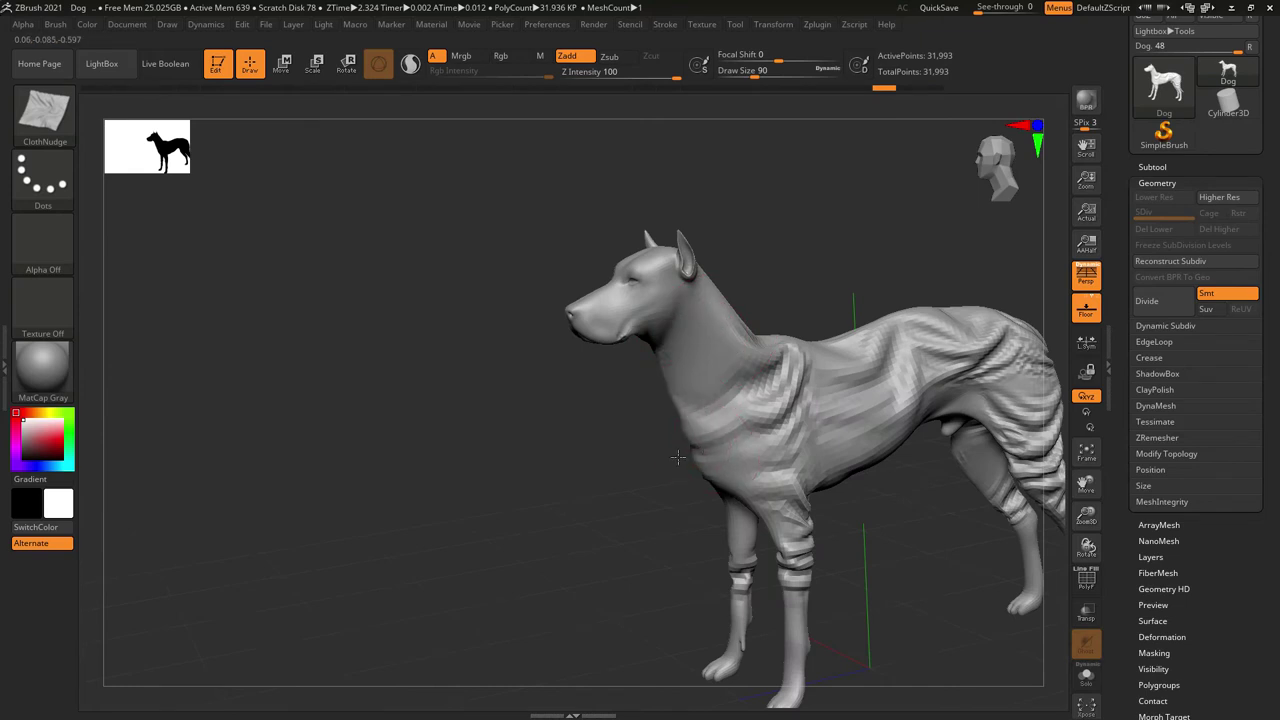
left_click_drag(678, 457, 603, 491)
right_click_drag(603, 491, 556, 406)
Select ClothInflate, set it to Zsub, and lower Z Intensity to 10.
left_click(55, 122)
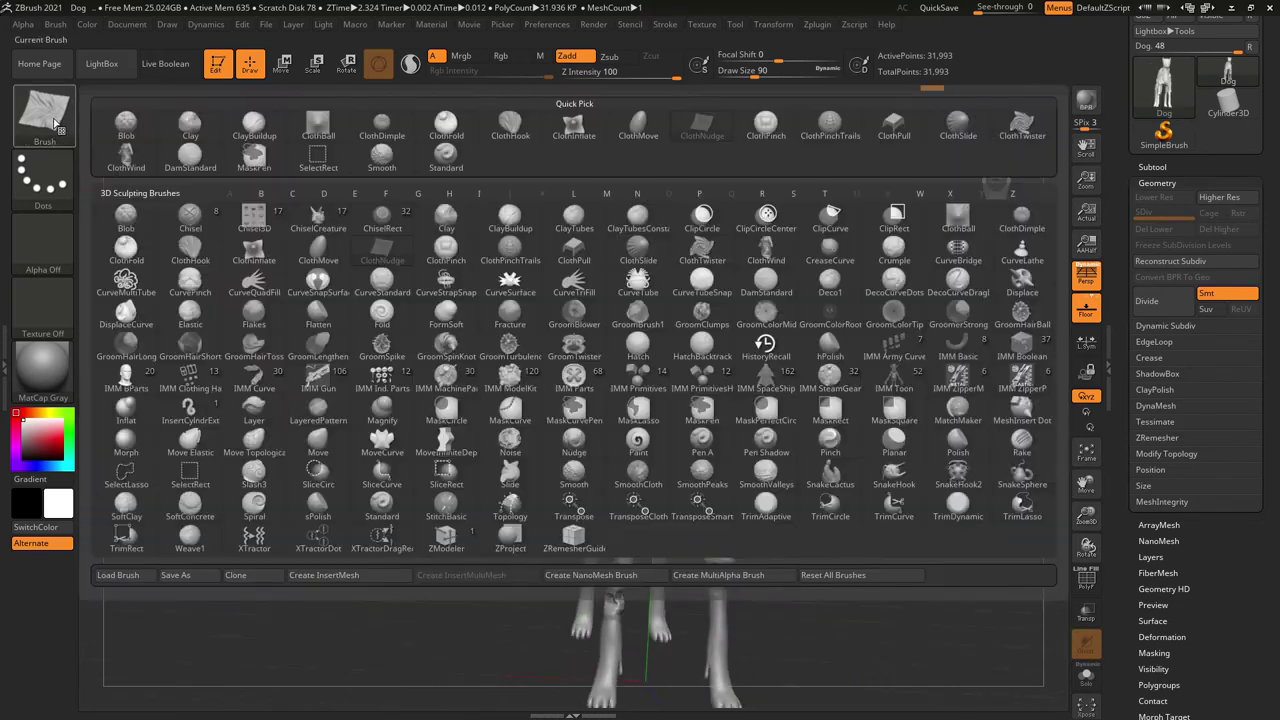
left_click(294, 195)
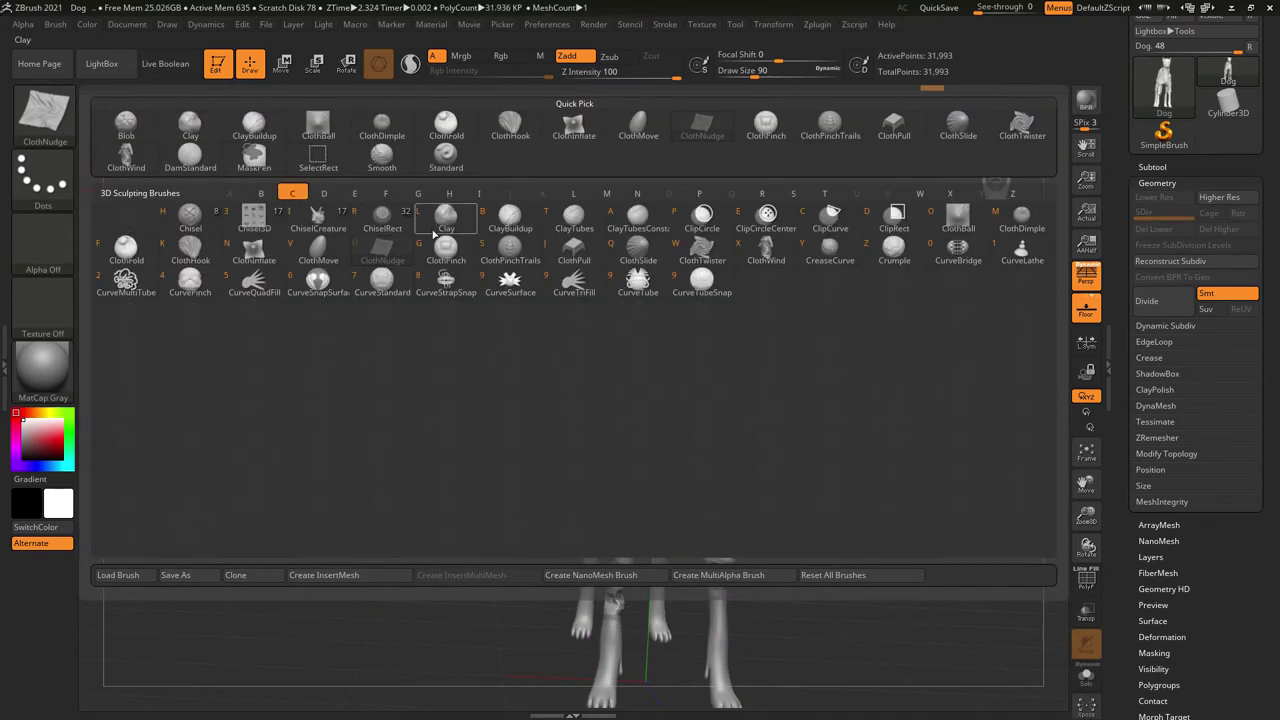
left_click(272, 252)
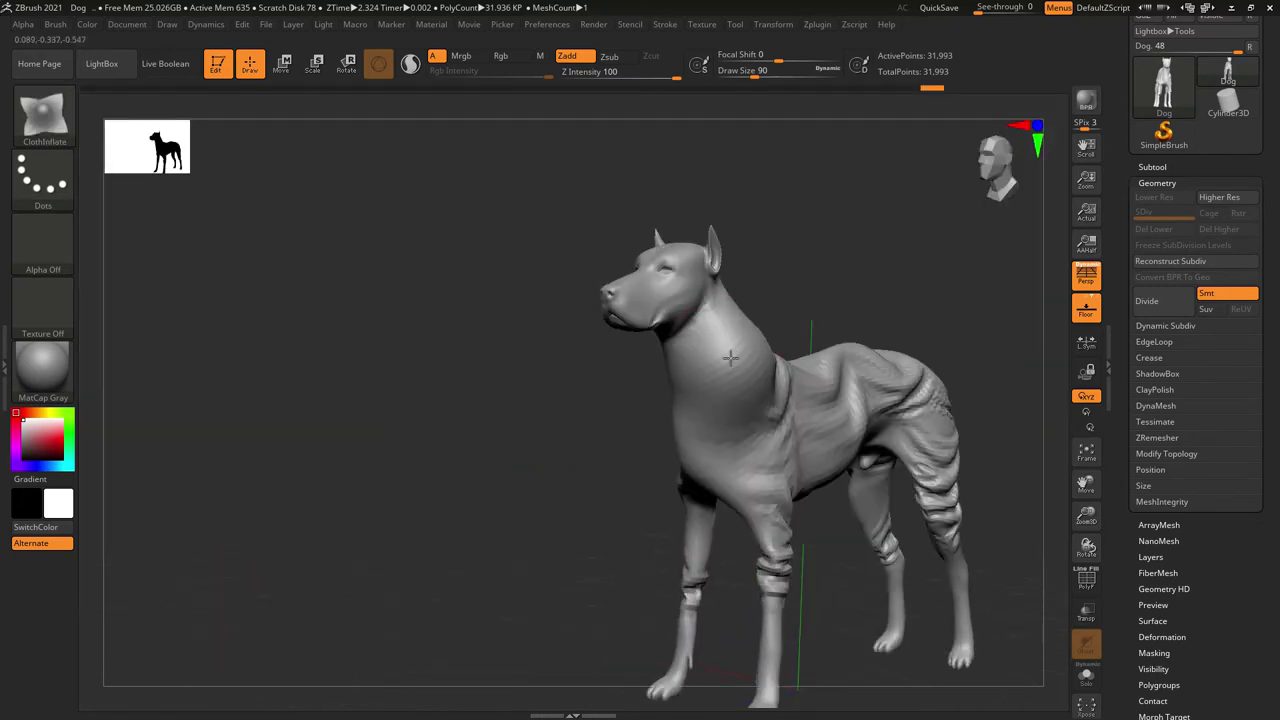
mouse_move(768, 335)
left_mouse_down("shift")
mouse_move(888, 277)
mouse_move(820, 286)
left_mouse_up("shift")
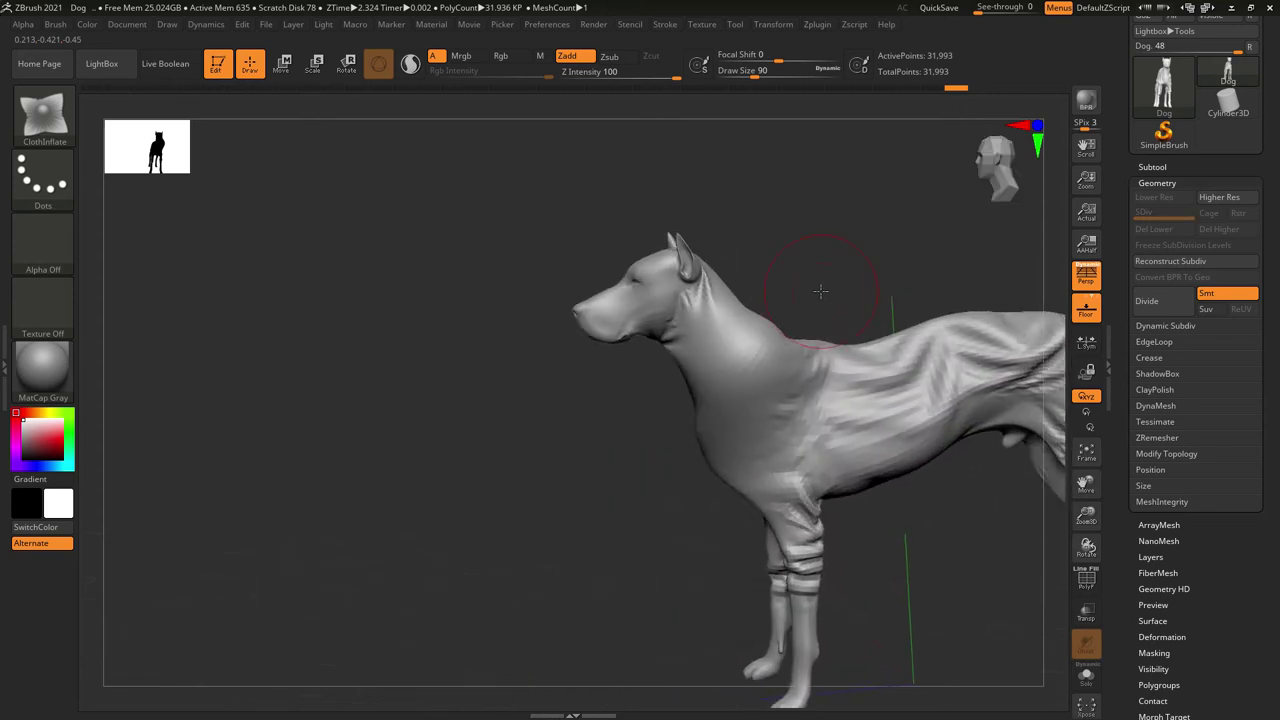
mouse_move(1072, 485)
left_mouse_down()
mouse_move(628, 75)
mouse_move(585, 105)
left_mouse_up()
key("ctrl")
left_click(610, 72)
type("3")
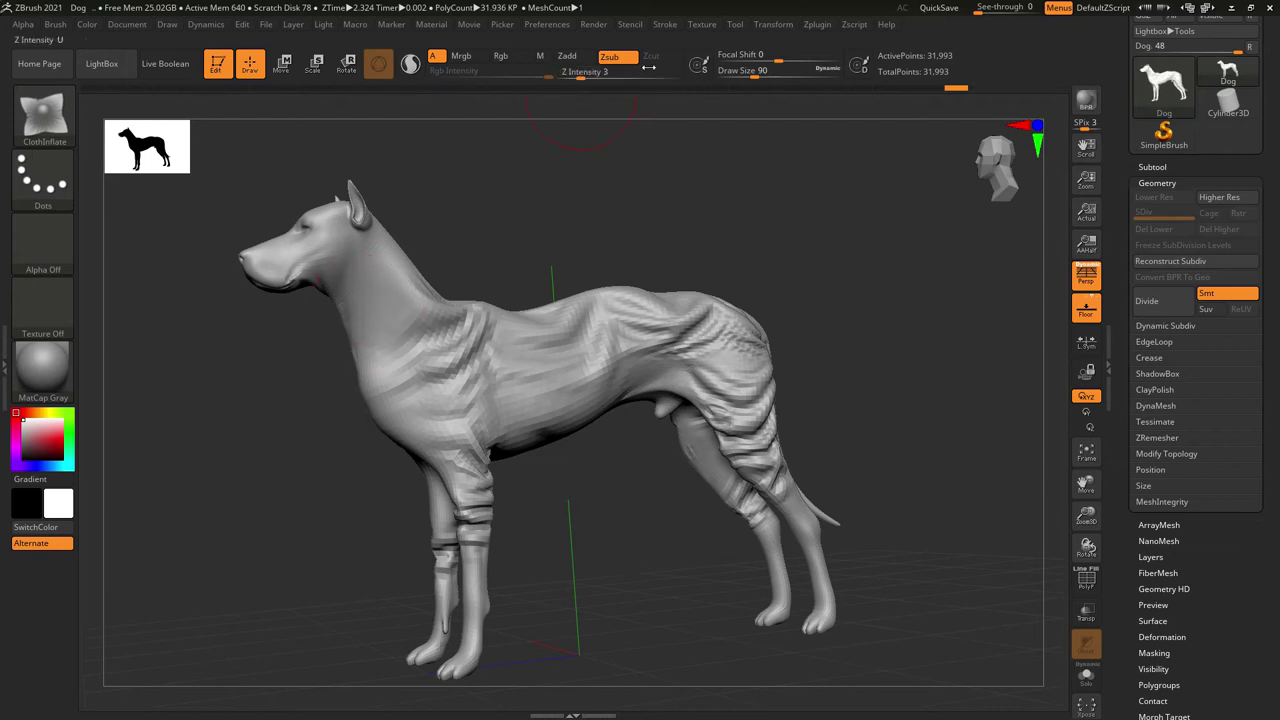
type("10")
Carve ClothInflate grooves into the dog's neck and chest.
left_click_drag(420, 285, 405, 310)
left_click_drag(430, 245, 360, 350)
left_click_drag(430, 270, 380, 363)
left_click_drag(440, 330, 372, 420)
mouse_move(257, 417)
left_mouse_down()
mouse_move(400, 320)
mouse_move(546, 268)
mouse_move(455, 241)
left_mouse_up()
mouse_move(332, 283)
left_mouse_down()
mouse_move(320, 340)
mouse_move(270, 382)
left_mouse_up()
Add a slight neck fold and carve a crease along the ribcage and belly.
mouse_move(145, 388)
left_mouse_down()
mouse_move(466, 366)
mouse_move(190, 365)
left_mouse_up()
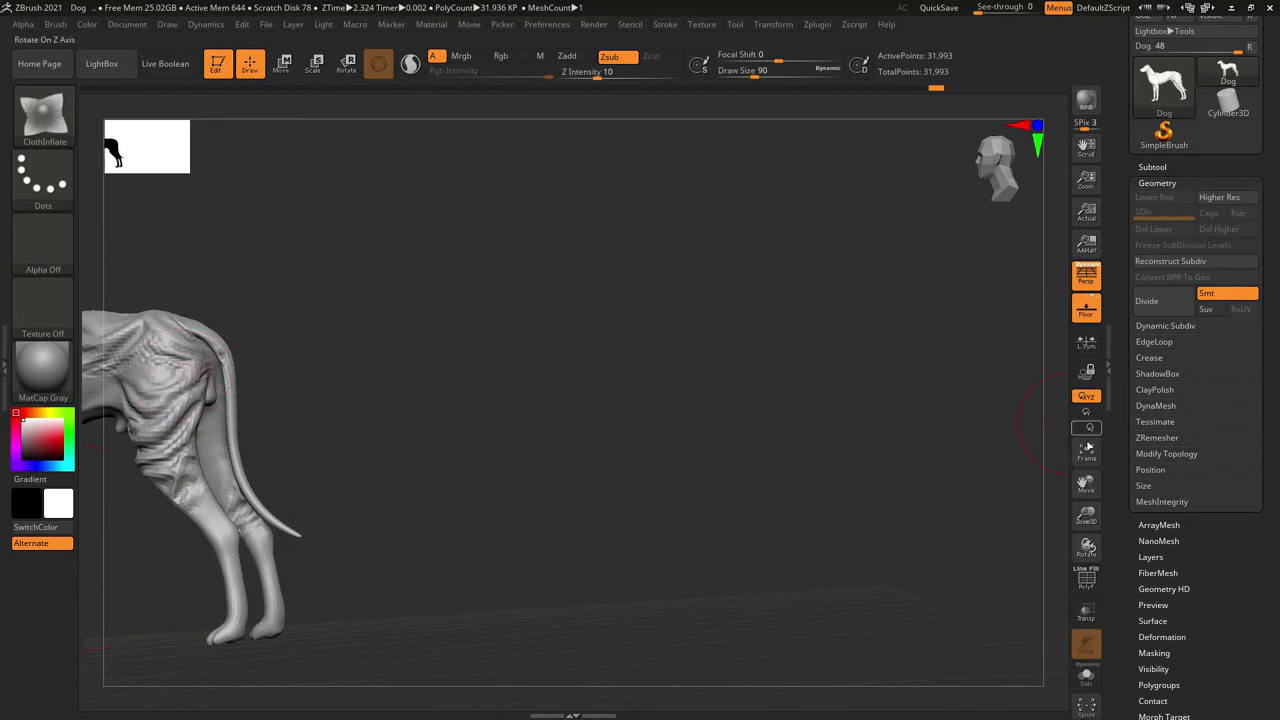
left_click(1087, 450)
left_click_drag(706, 484, 534, 437)
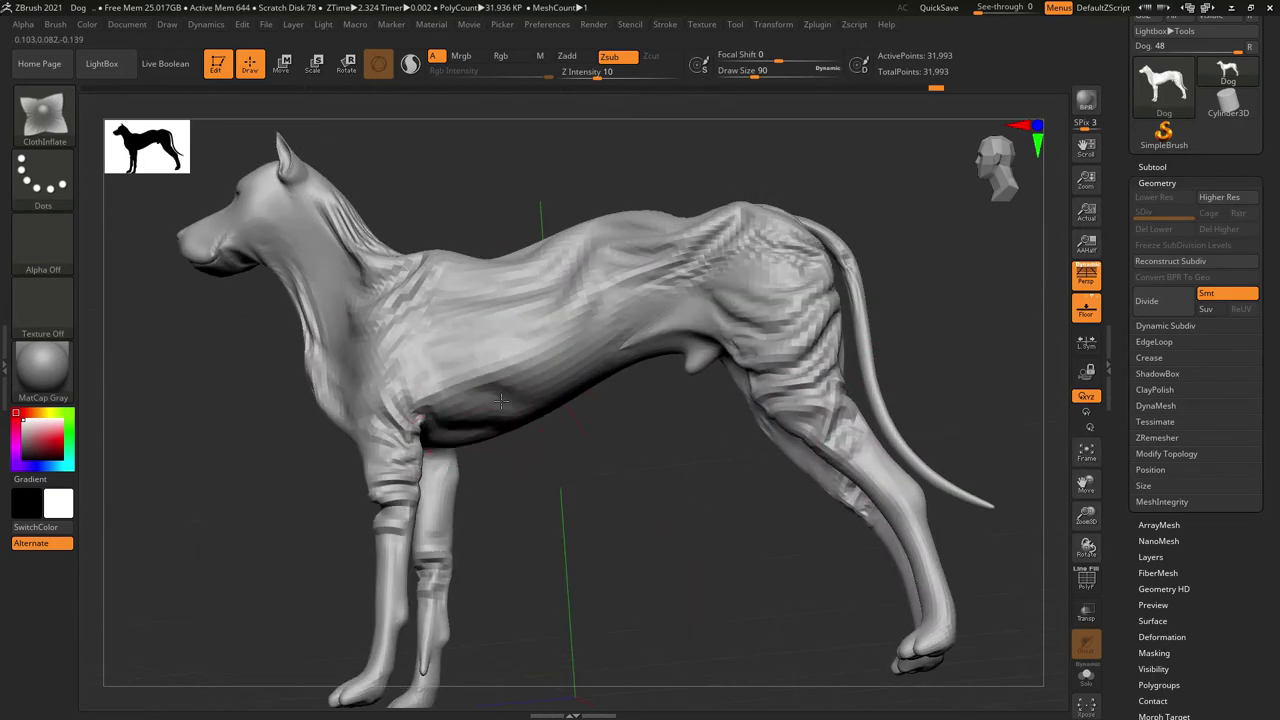
left_click_drag(586, 486, 580, 468)
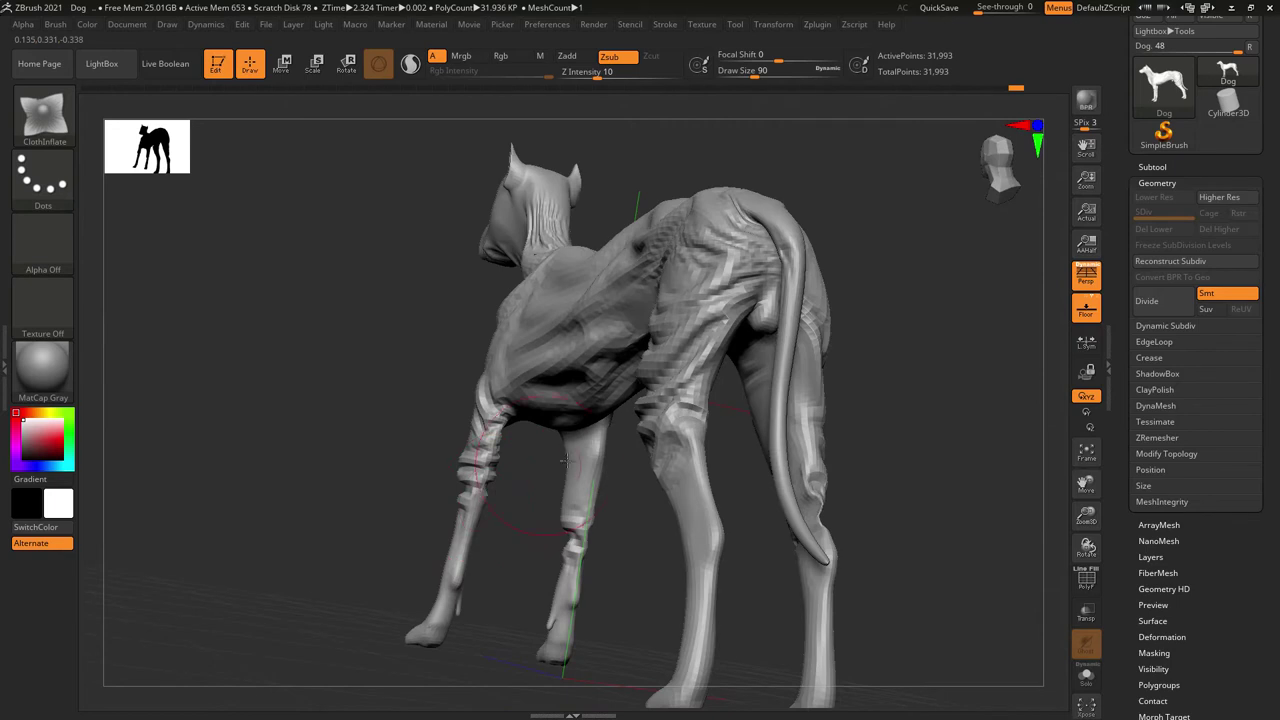
mouse_move(466, 544)
left_mouse_down()
mouse_move(870, 595)
mouse_move(883, 662)
left_mouse_up()
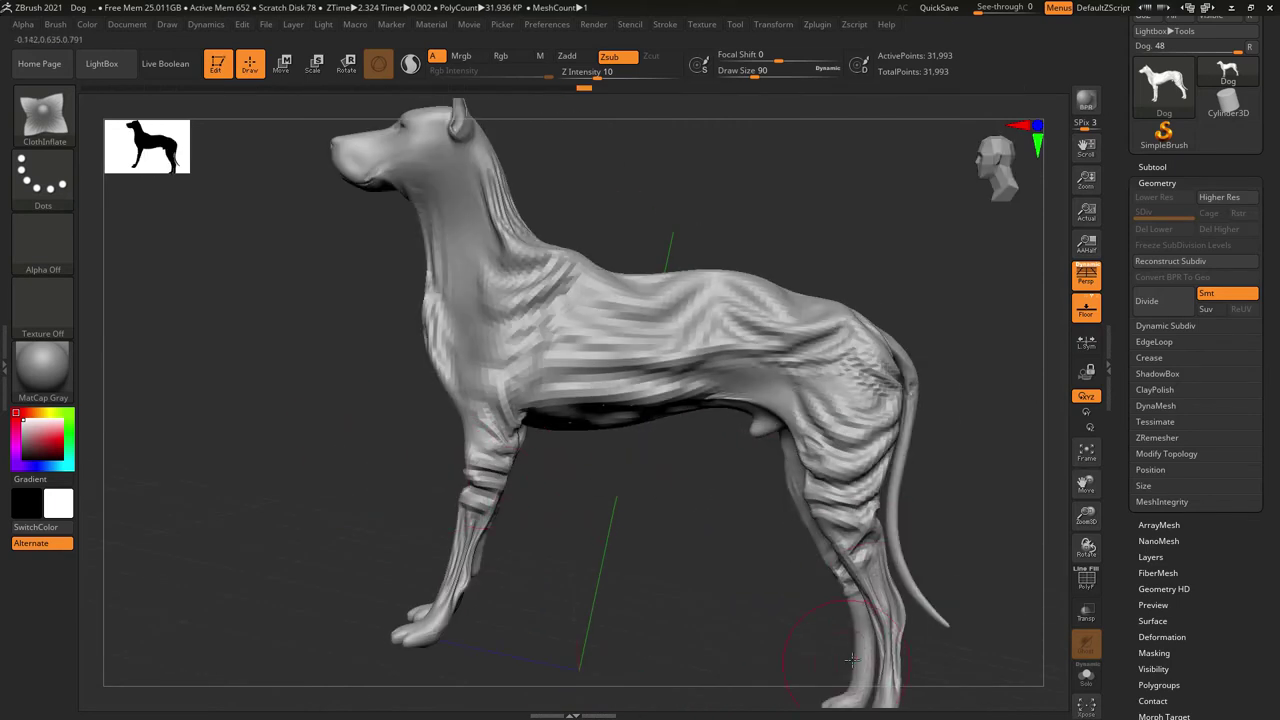
left_click_drag(567, 541, 560, 382)
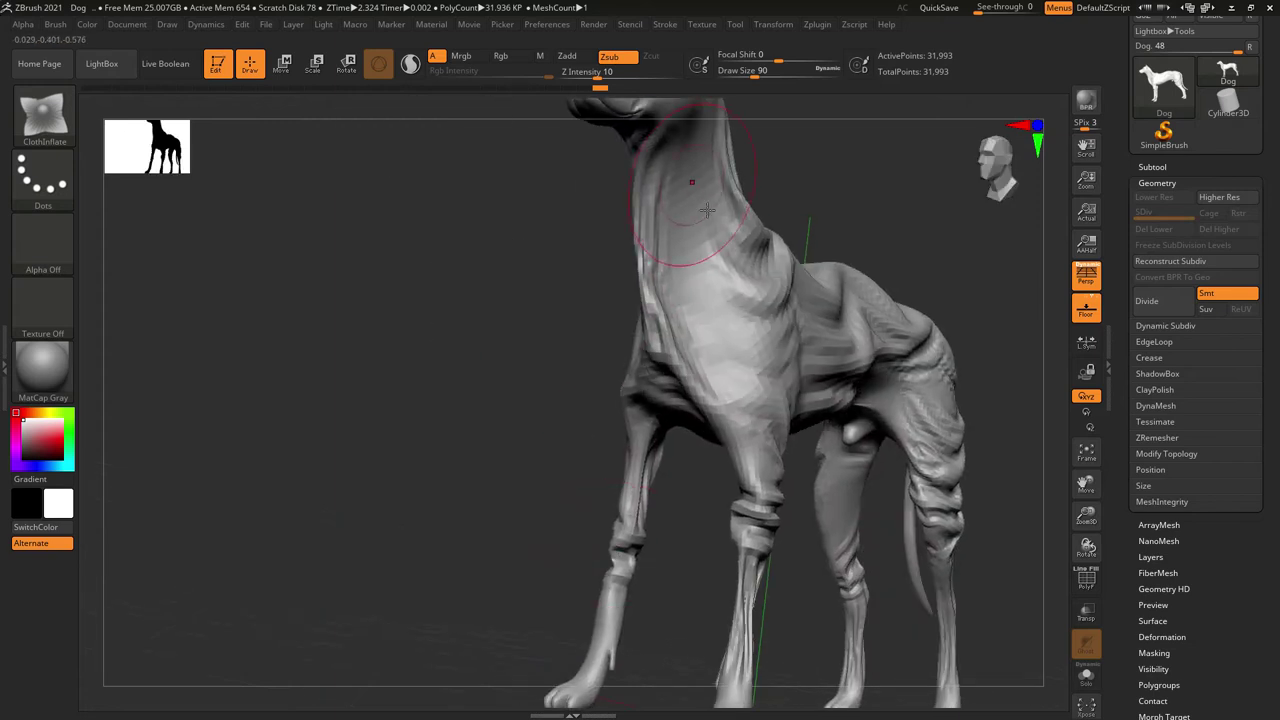
left_click_drag(707, 210, 700, 294)
left_click_drag(543, 329, 520, 290)
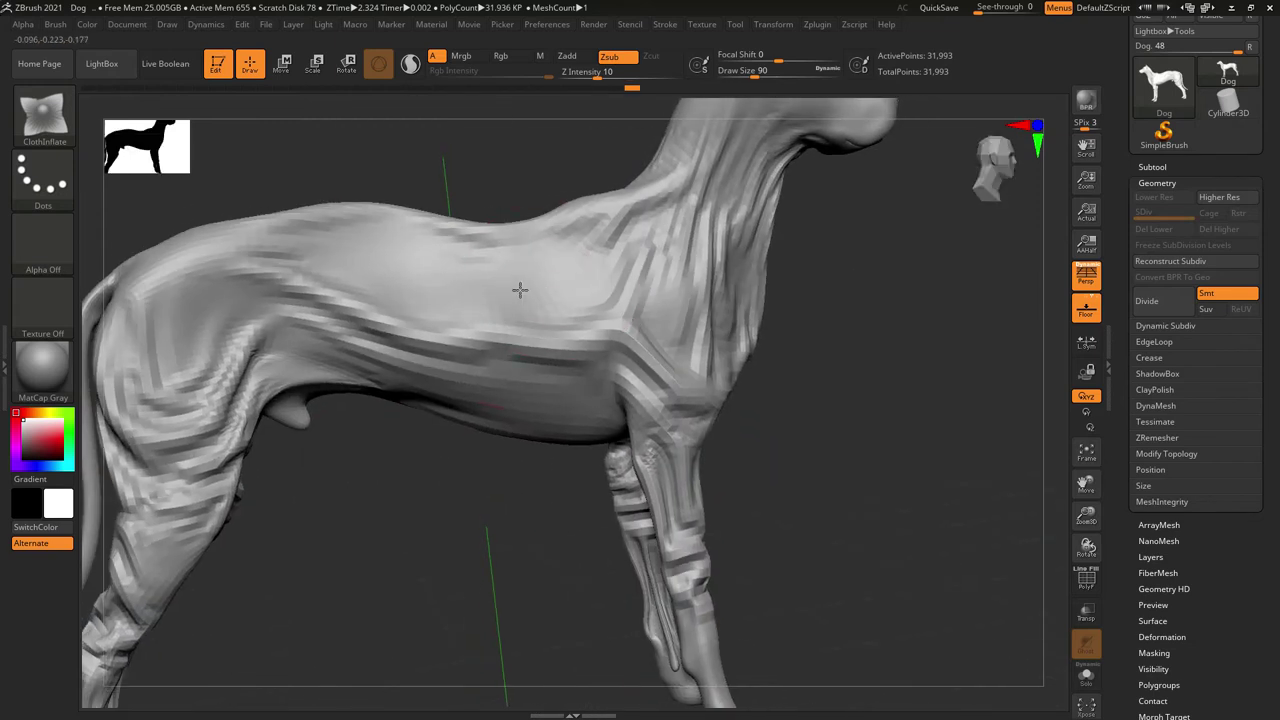
mouse_move(380, 274)
left_mouse_down()
mouse_move(600, 371)
mouse_move(650, 350)
left_mouse_up()
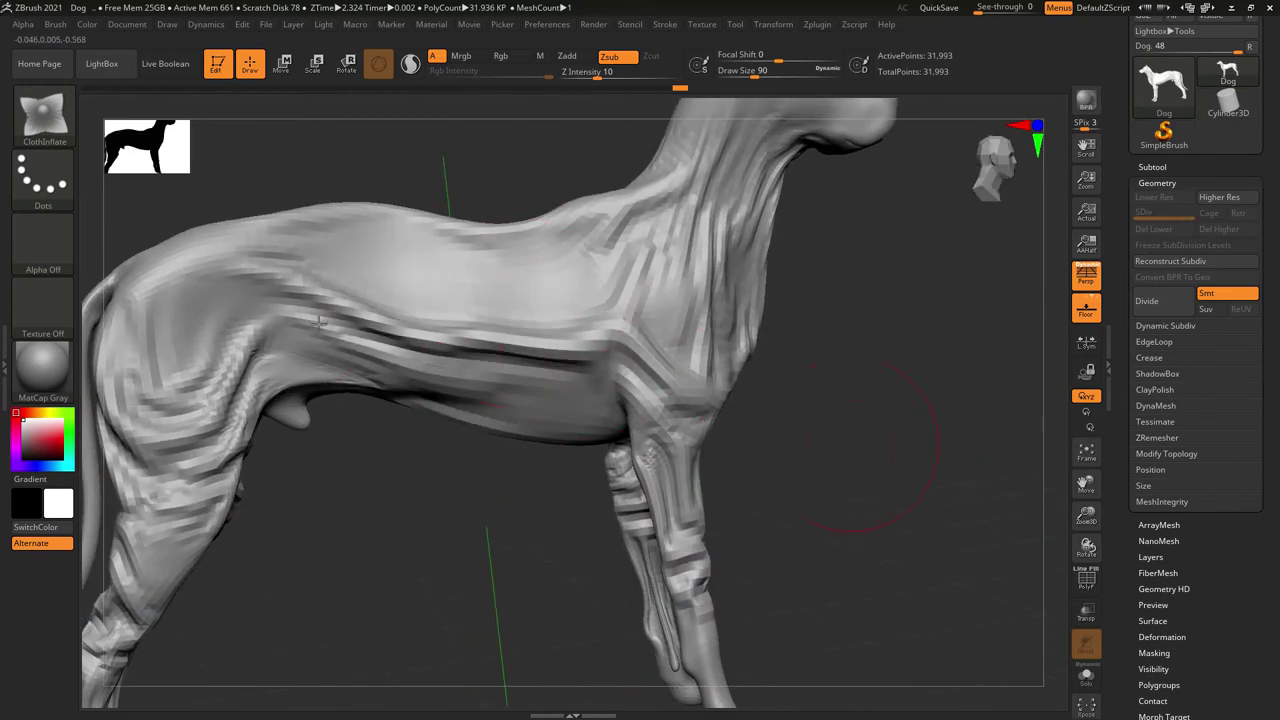
left_click(31, 123)
Switch to ClothMove and drag the back behind the shoulders into a draped hump.
left_click(296, 197)
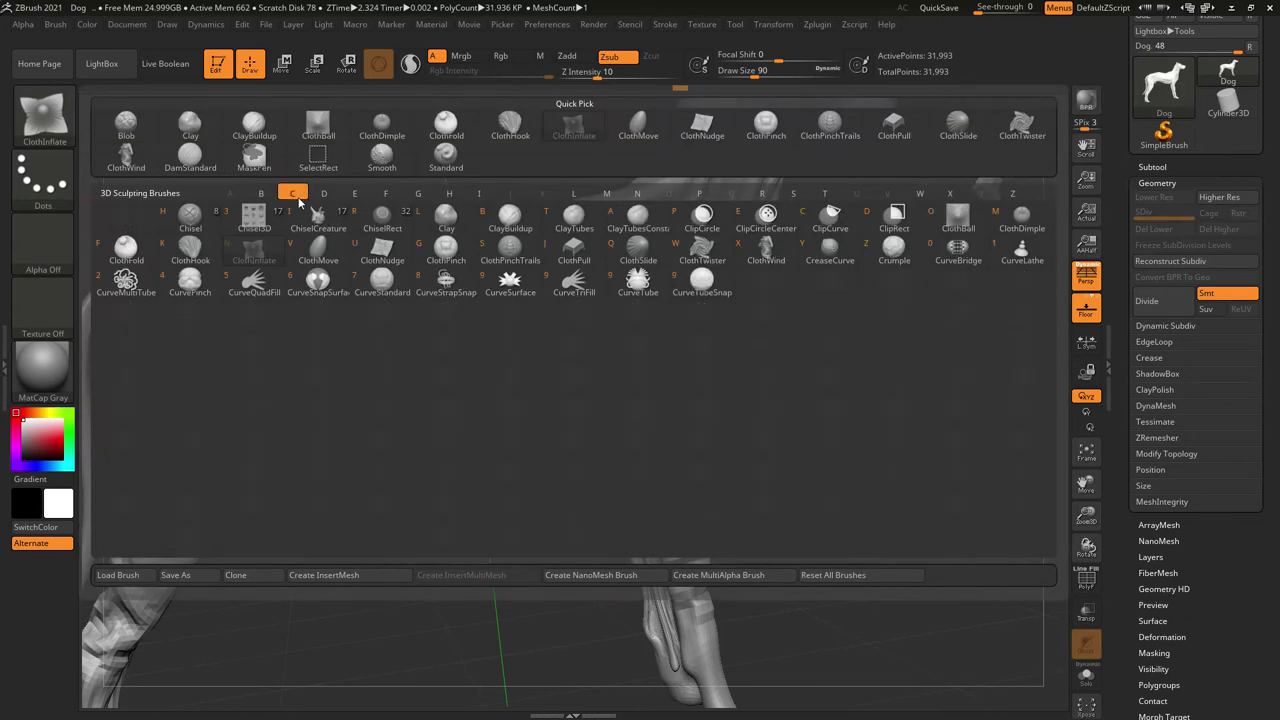
left_click(318, 256)
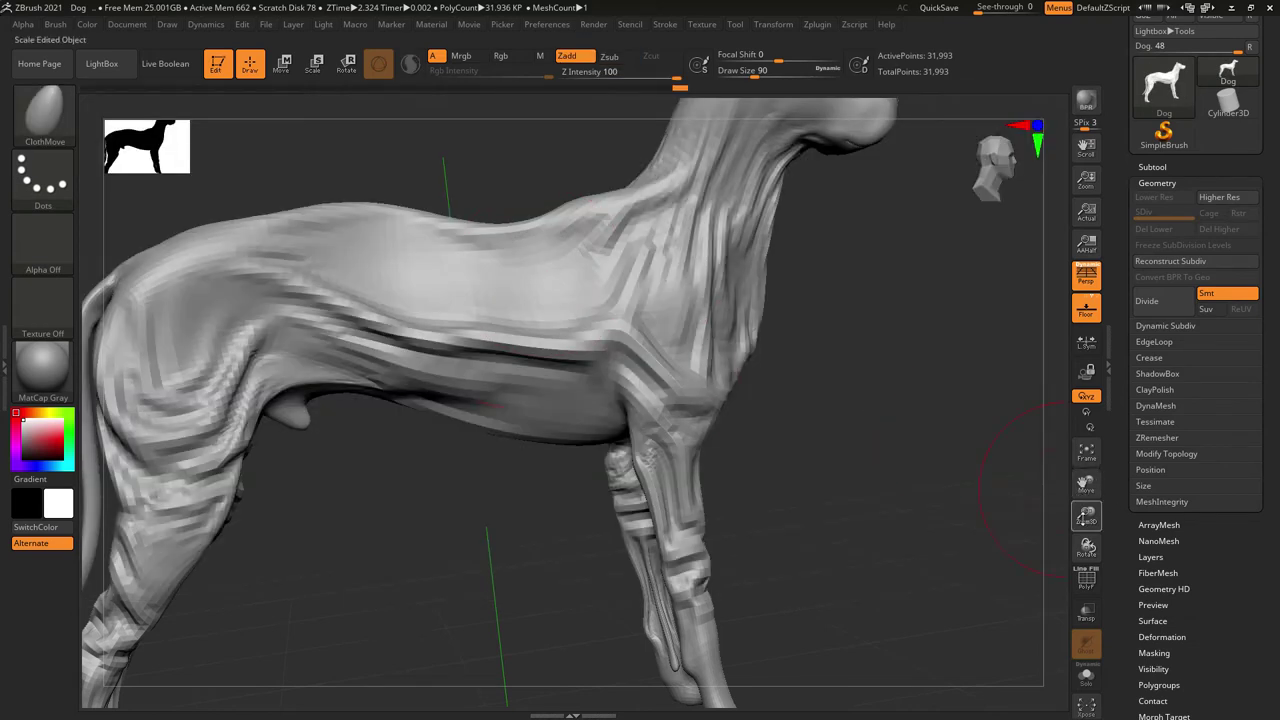
key("f")
mouse_move(1023, 426)
left_mouse_down()
mouse_move(831, 383)
mouse_move(877, 380)
left_mouse_up()
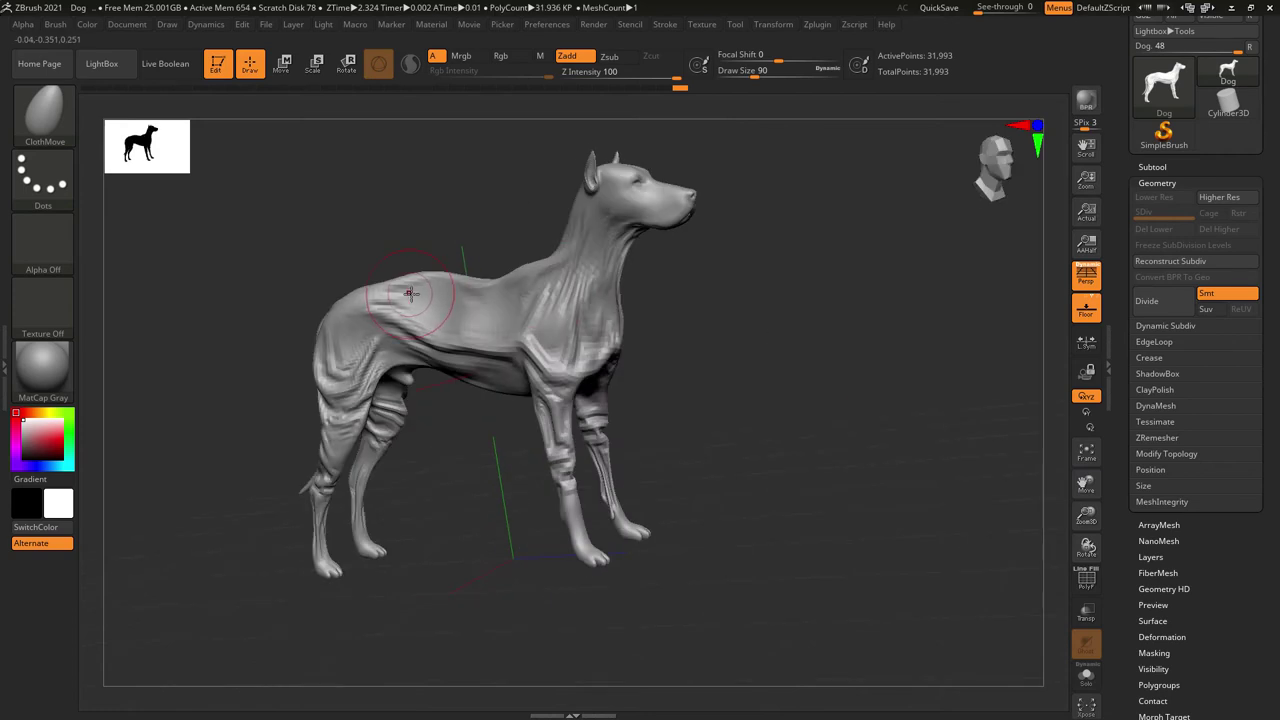
left_click_drag(409, 293, 479, 285)
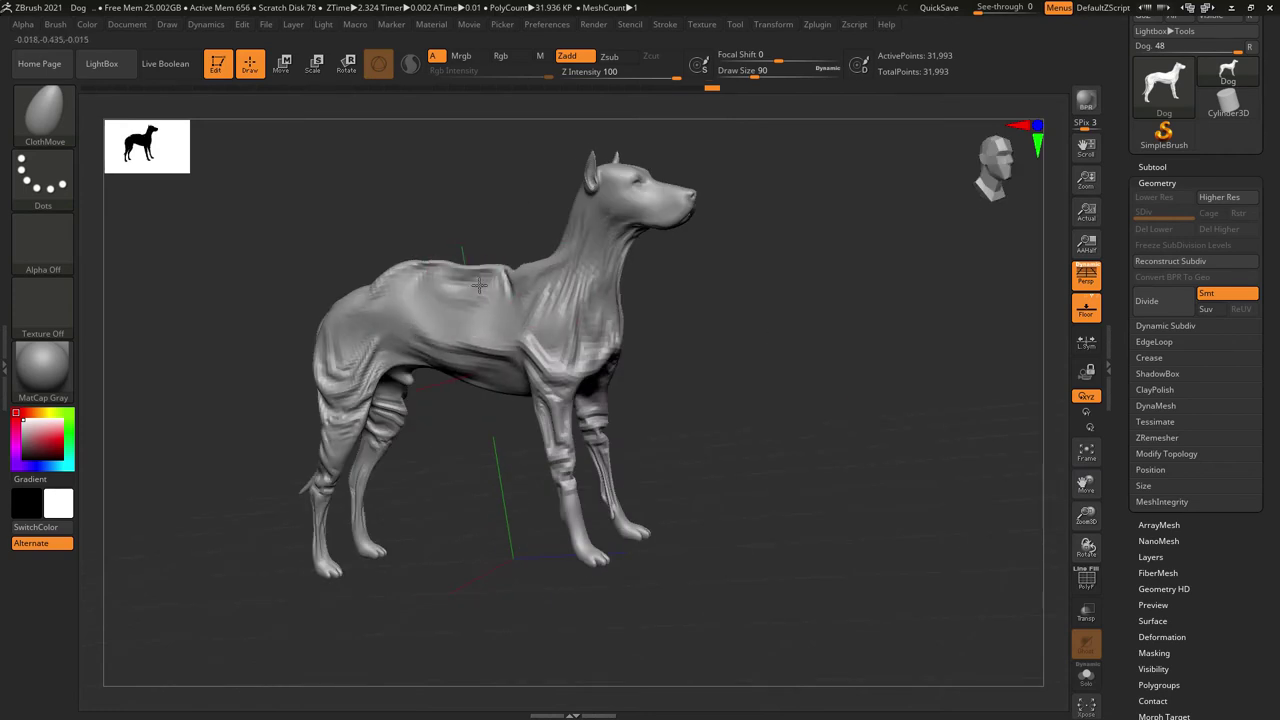
mouse_move(840, 420)
left_mouse_down()
mouse_move(913, 418)
mouse_move(838, 443)
mouse_move(753, 403)
mouse_move(700, 330)
mouse_move(630, 273)
left_mouse_up()
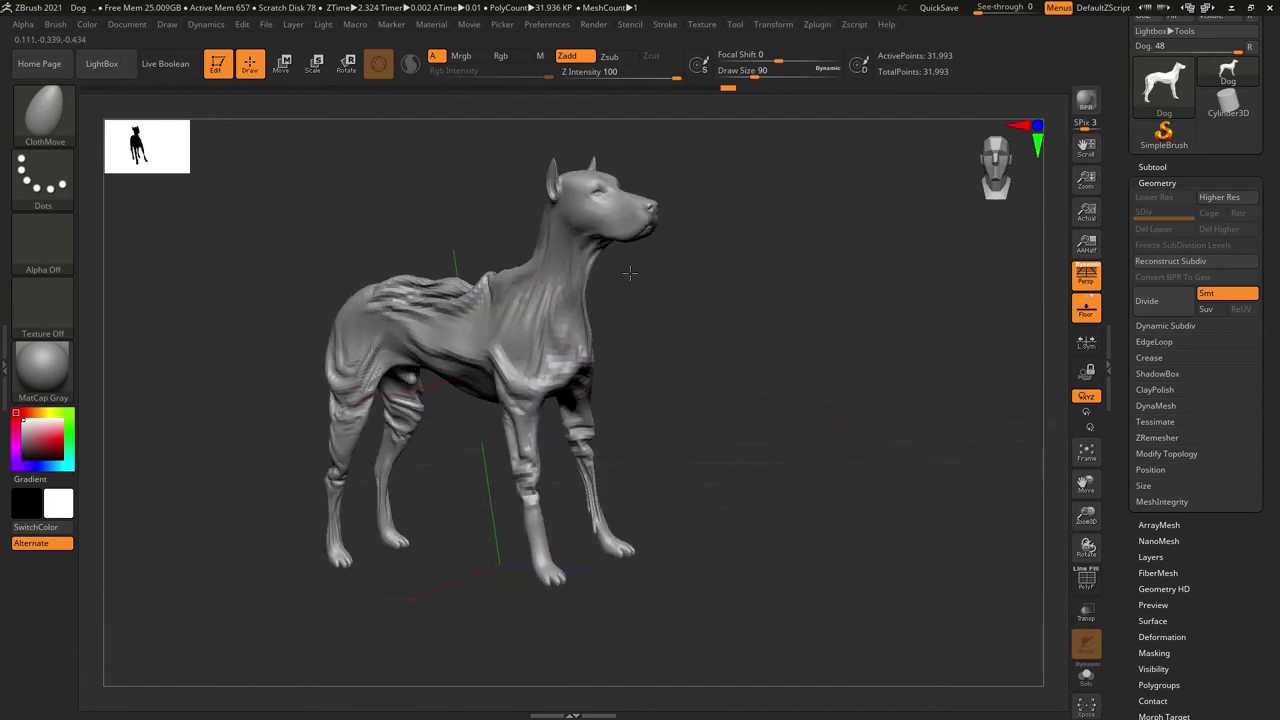
left_click(43, 112)
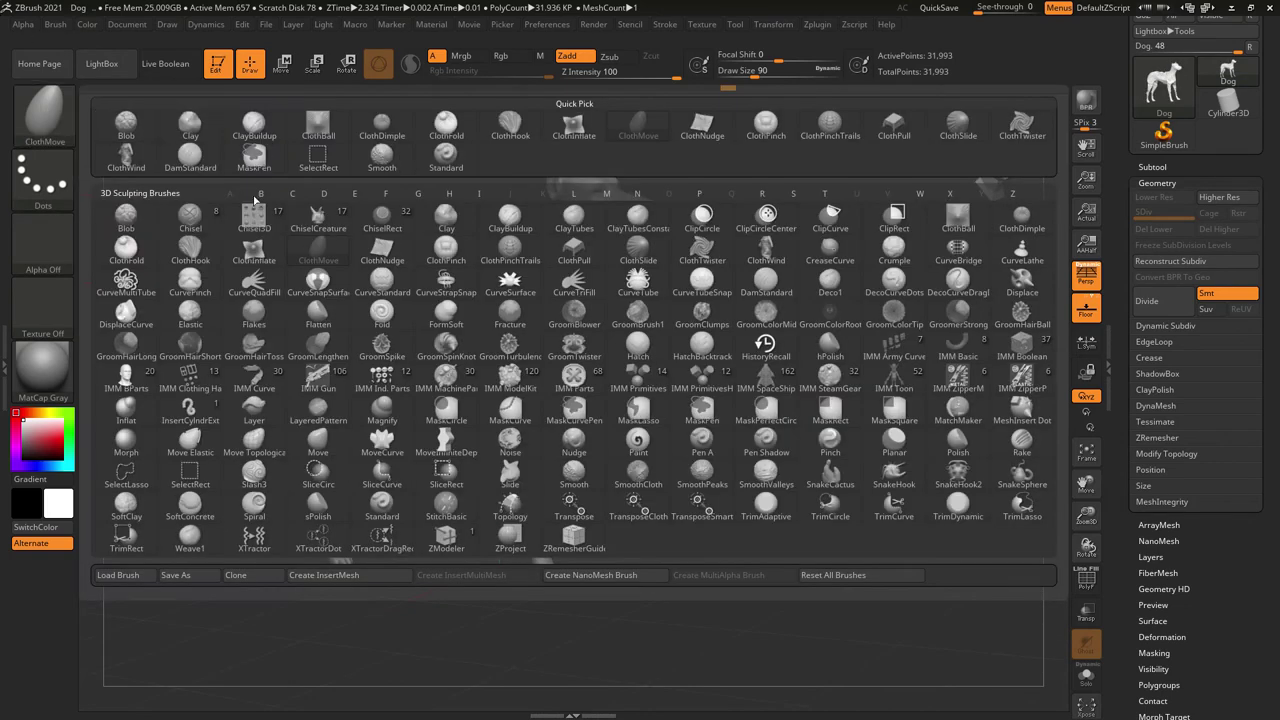
left_click(294, 193)
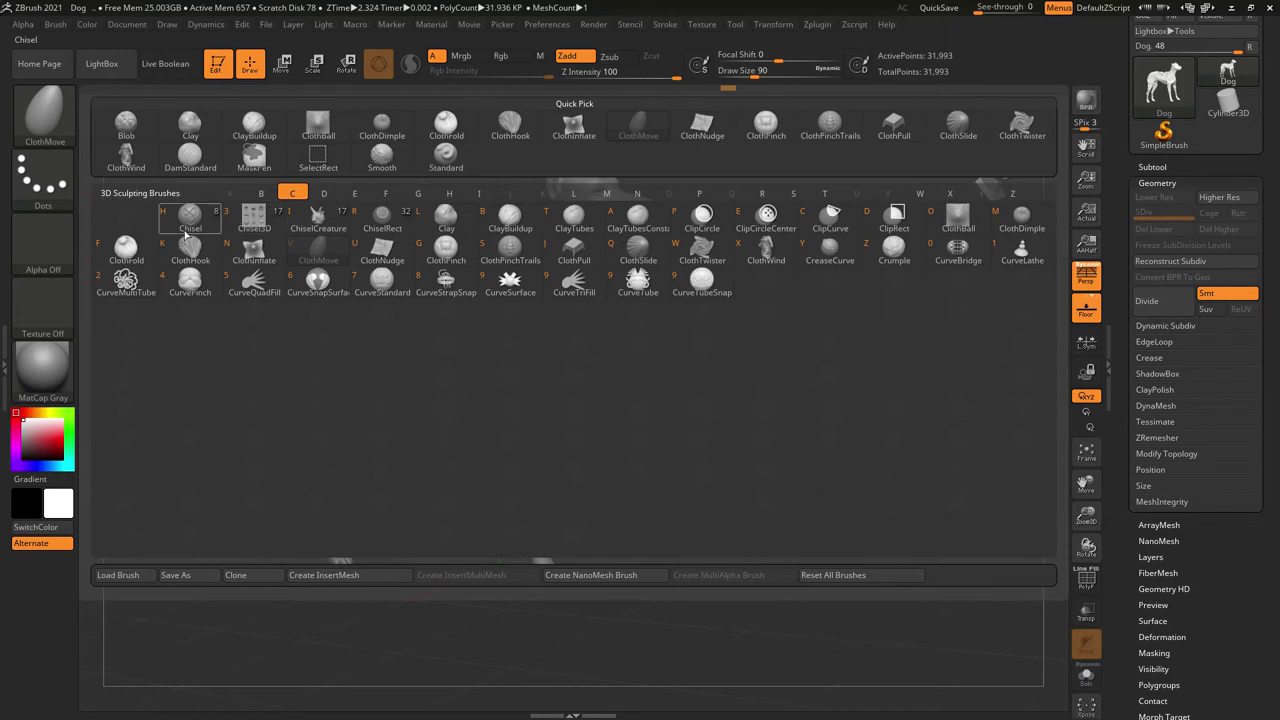
Select ClothHook at size 71 and Z Intensity 17, and wrinkle the head and cheek.
left_click(211, 260)
left_click_drag(1093, 537, 1090, 515)
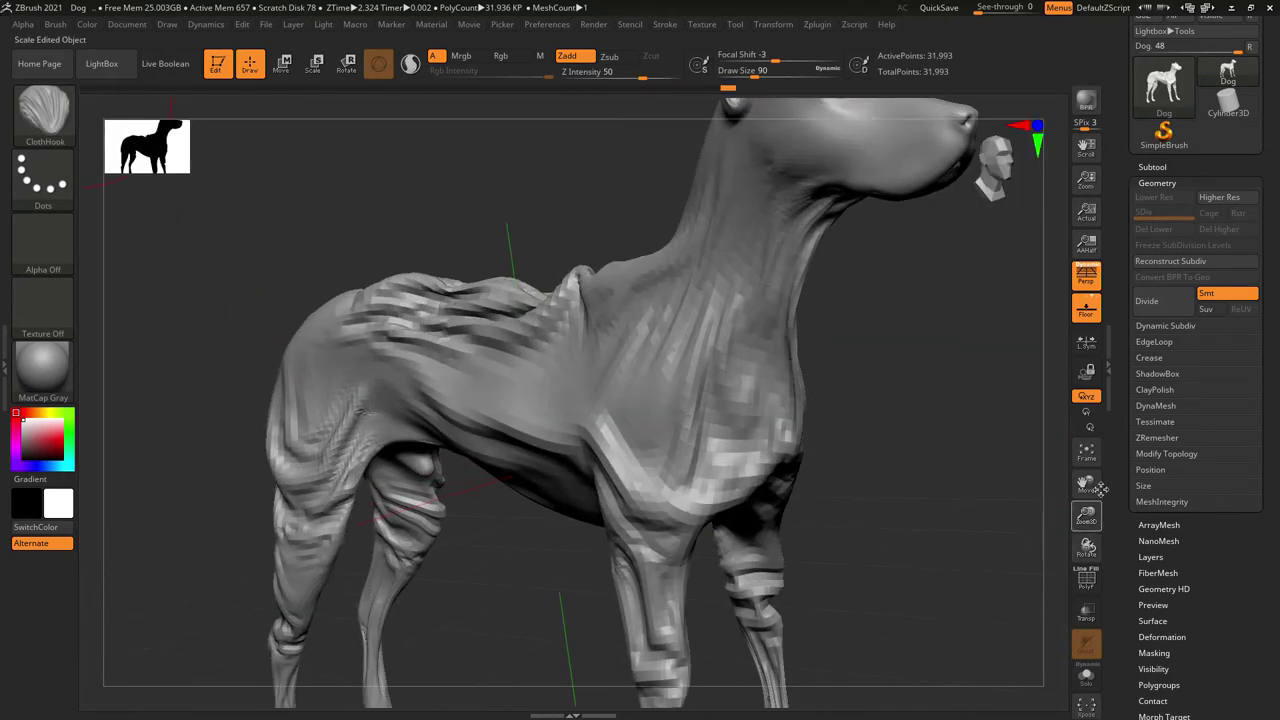
left_click_drag(988, 580, 829, 491)
left_click_drag(752, 71, 744, 71)
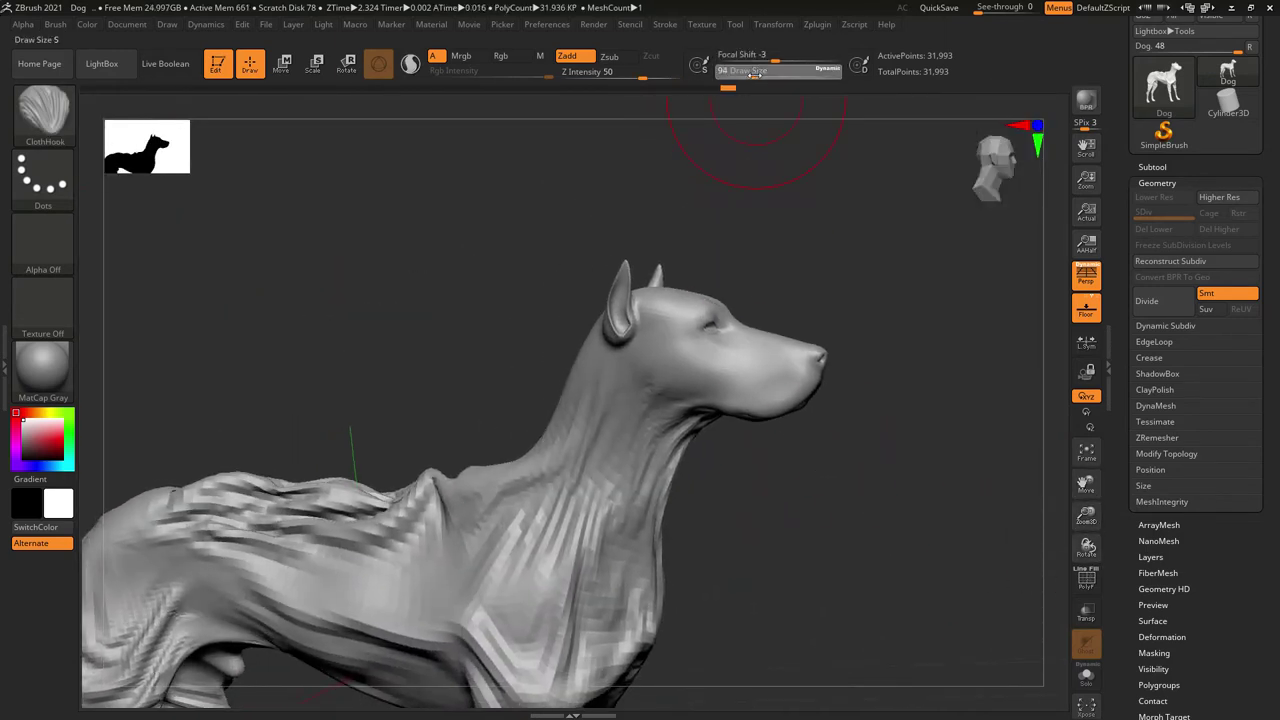
left_click_drag(640, 72, 606, 72)
left_click_drag(688, 362, 679, 380)
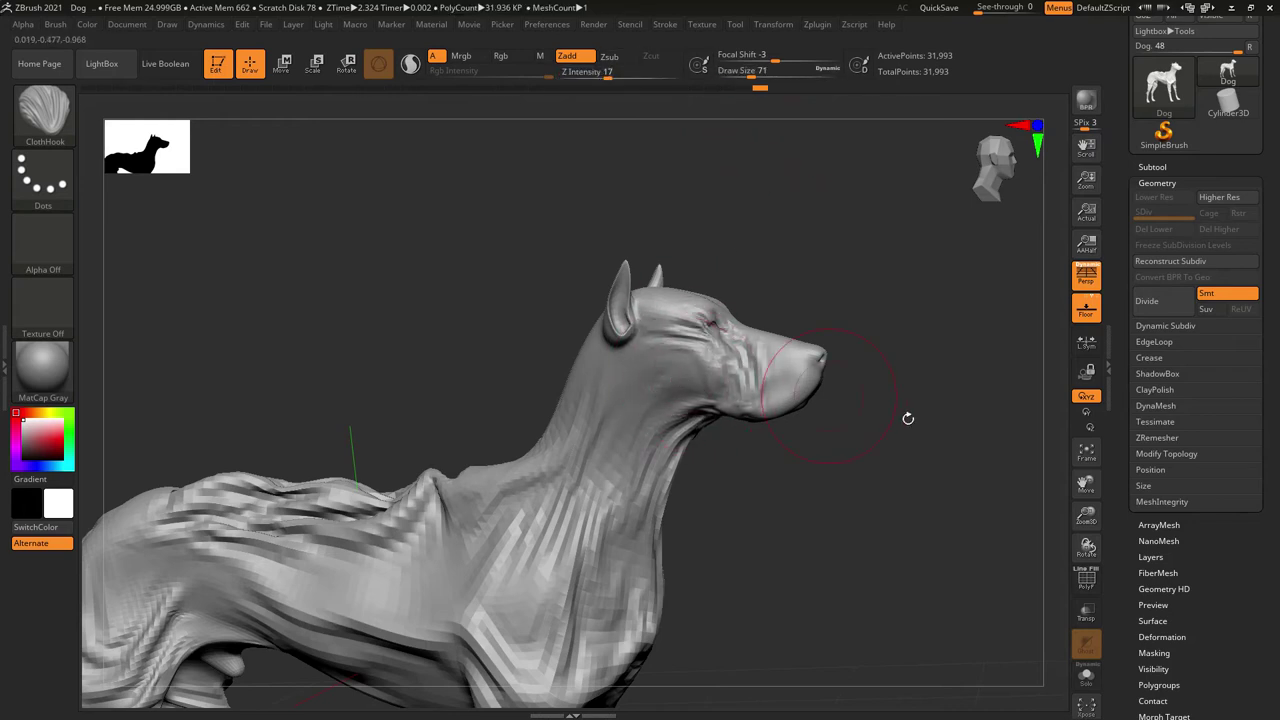
Sculpt ClothHook wrinkles across the dog's head and forehead from the front.
left_click_drag(908, 418, 757, 349)
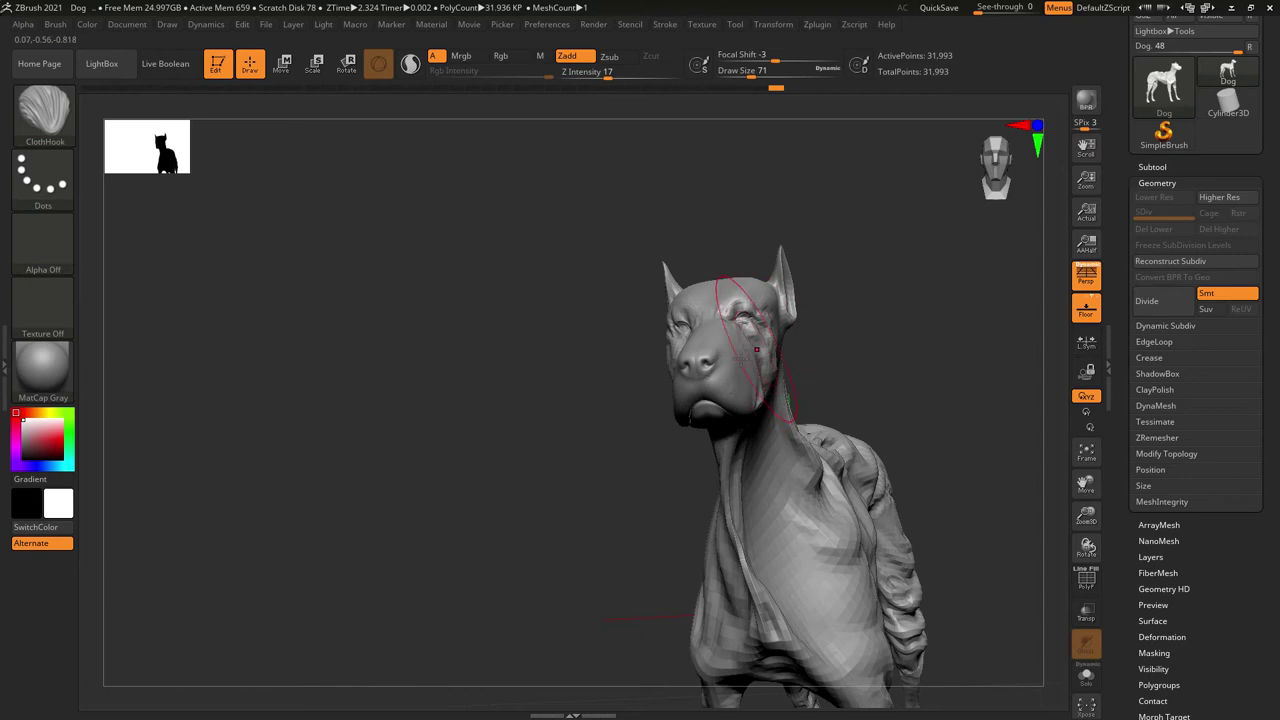
left_click_drag(580, 343, 680, 334)
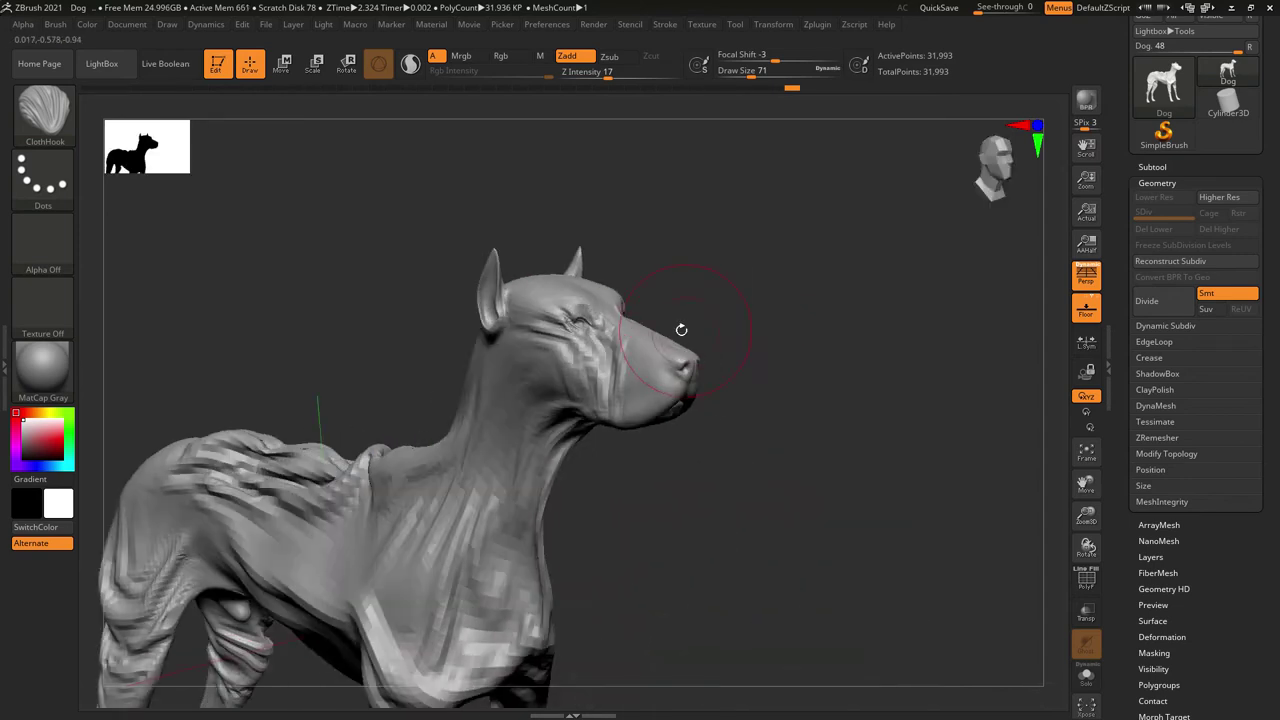
left_click_drag(673, 412, 766, 423)
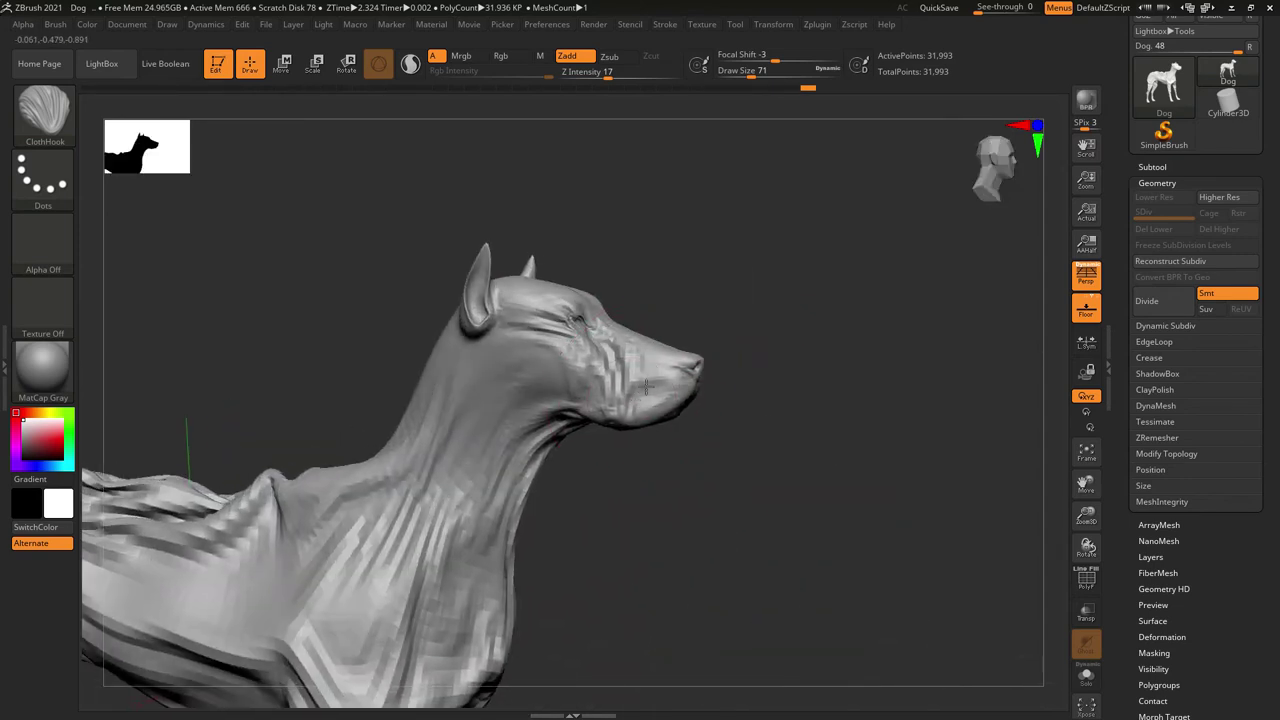
mouse_move(801, 352)
left_mouse_down()
mouse_move(676, 230)
mouse_move(729, 220)
left_mouse_up()
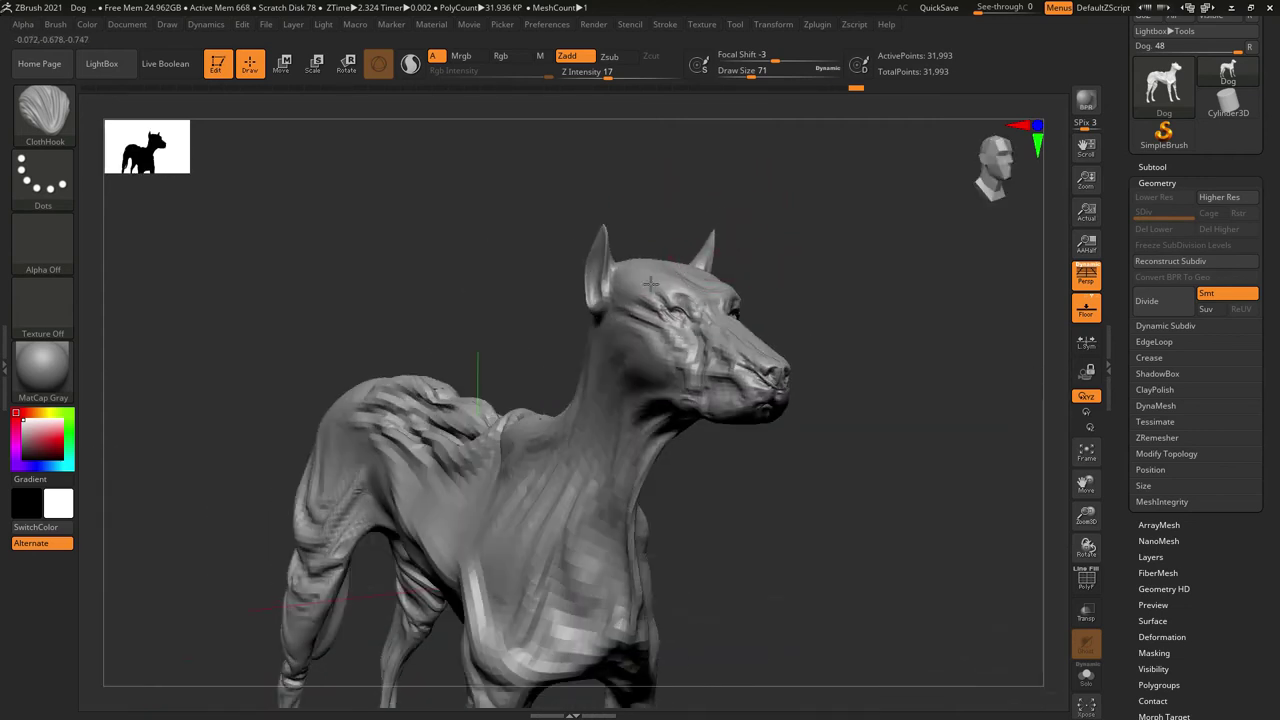
mouse_move(650, 284)
left_mouse_down()
mouse_move(521, 355)
mouse_move(836, 467)
left_mouse_up()
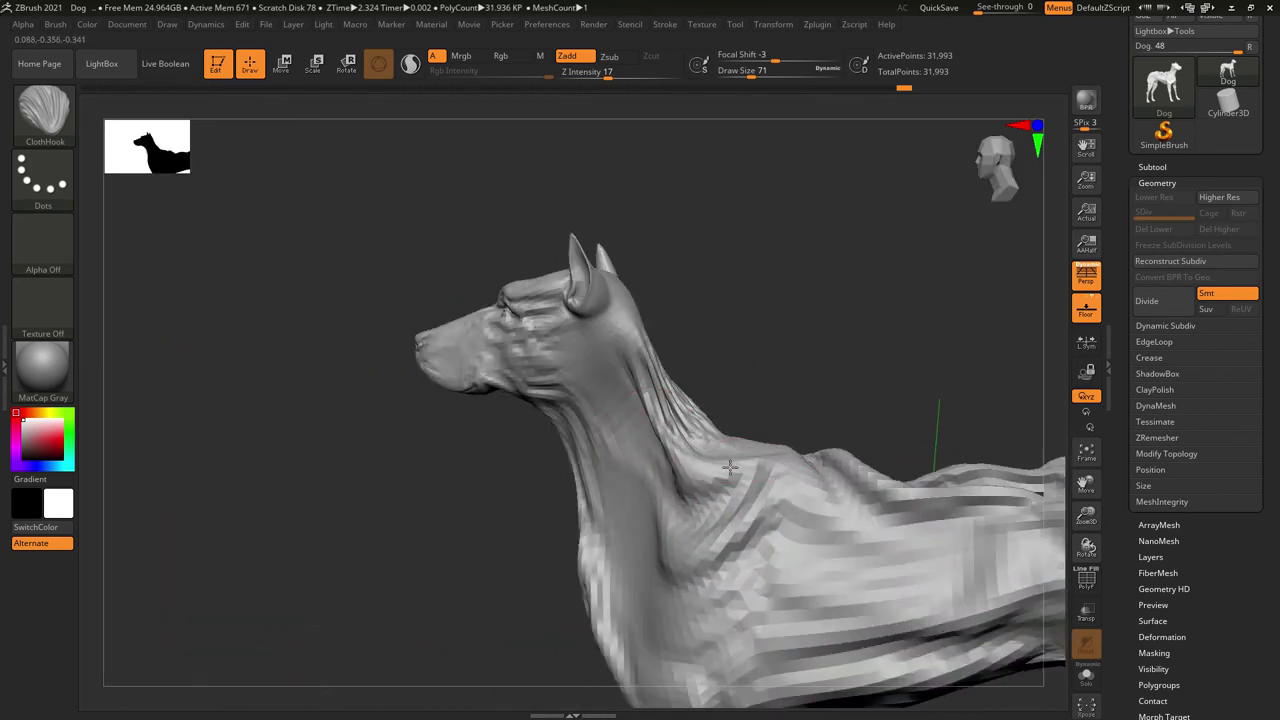
left_click_drag(823, 351, 611, 345)
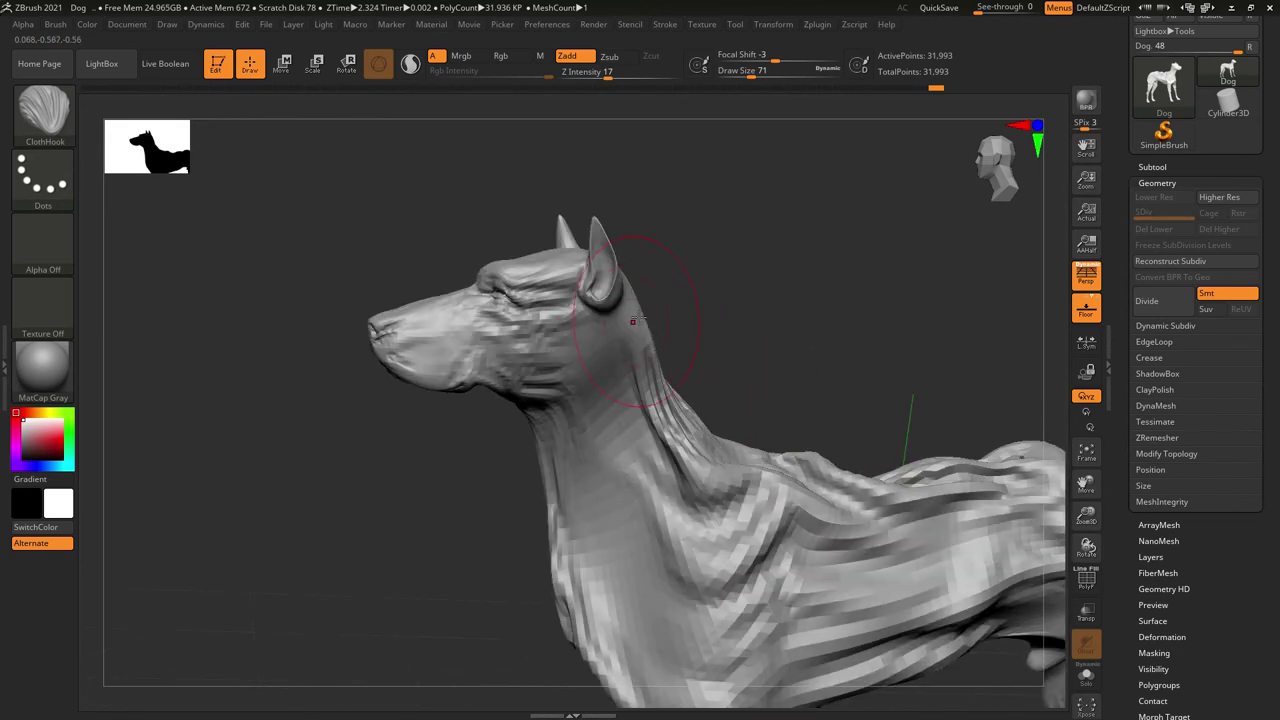
mouse_move(408, 455)
left_mouse_down()
mouse_move(829, 486)
mouse_move(555, 307)
mouse_move(610, 300)
mouse_move(630, 320)
left_mouse_up()
left_click_drag(565, 280, 700, 350)
Add ClothHook wrinkle strokes across the dog's chest.
mouse_move(1055, 420)
left_mouse_down()
mouse_move(1023, 434)
mouse_move(540, 350)
mouse_move(560, 400)
left_mouse_up()
left_click_drag(540, 330, 640, 440)
left_click_drag(560, 350, 680, 455)
mouse_move(829, 486)
left_mouse_down()
mouse_move(903, 494)
mouse_move(806, 498)
left_mouse_up()
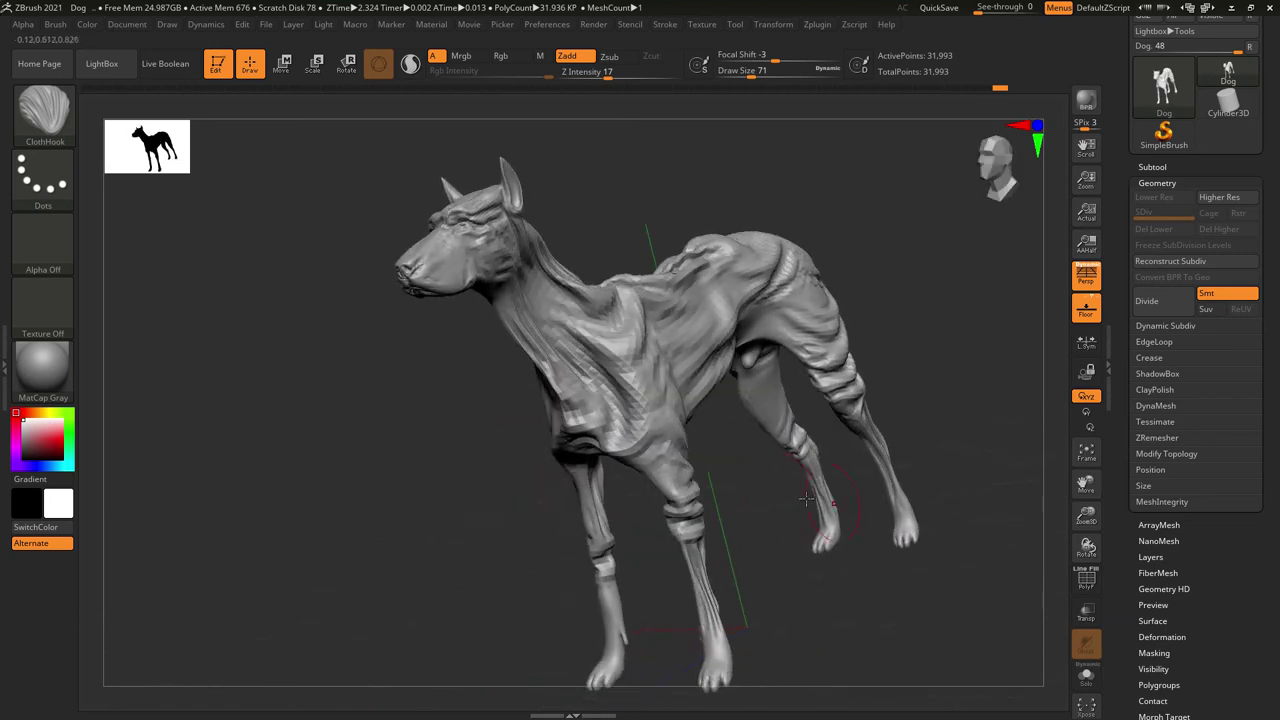
Subdivide the dog to 127,857 points and apply the PolySkin material instead of MatCap Sculpy.
left_click(1166, 307)
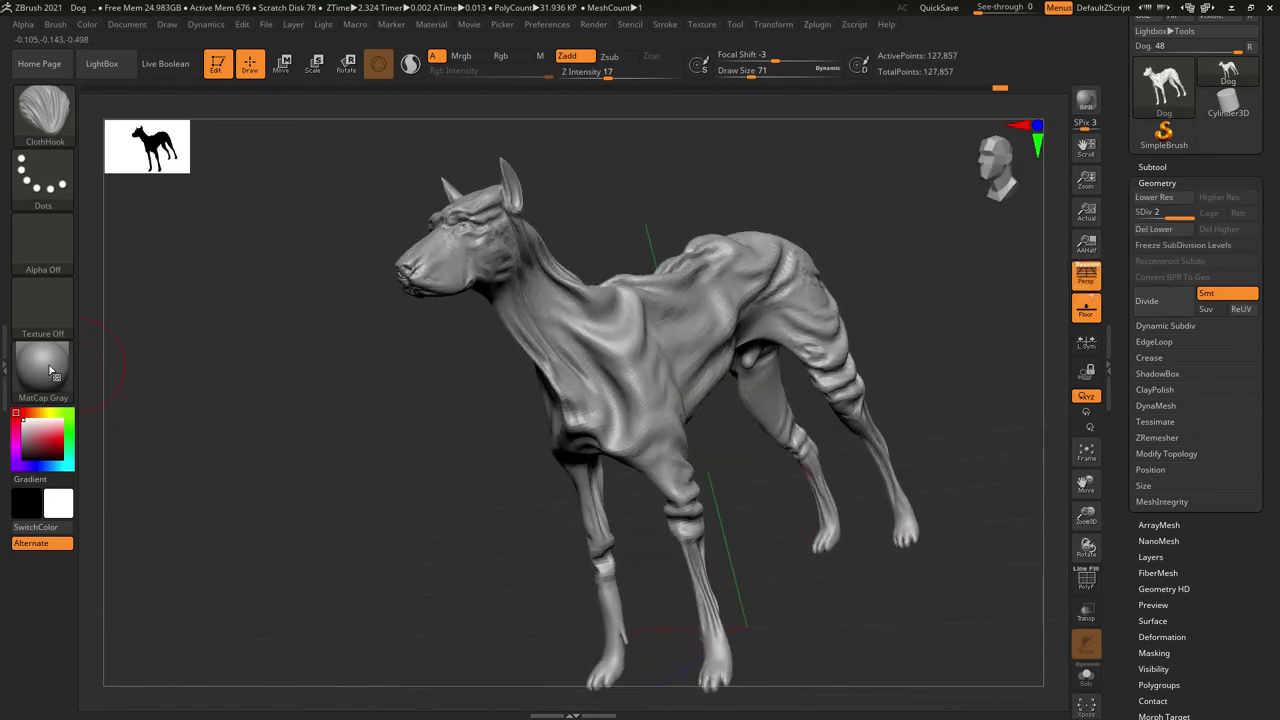
left_click(48, 370)
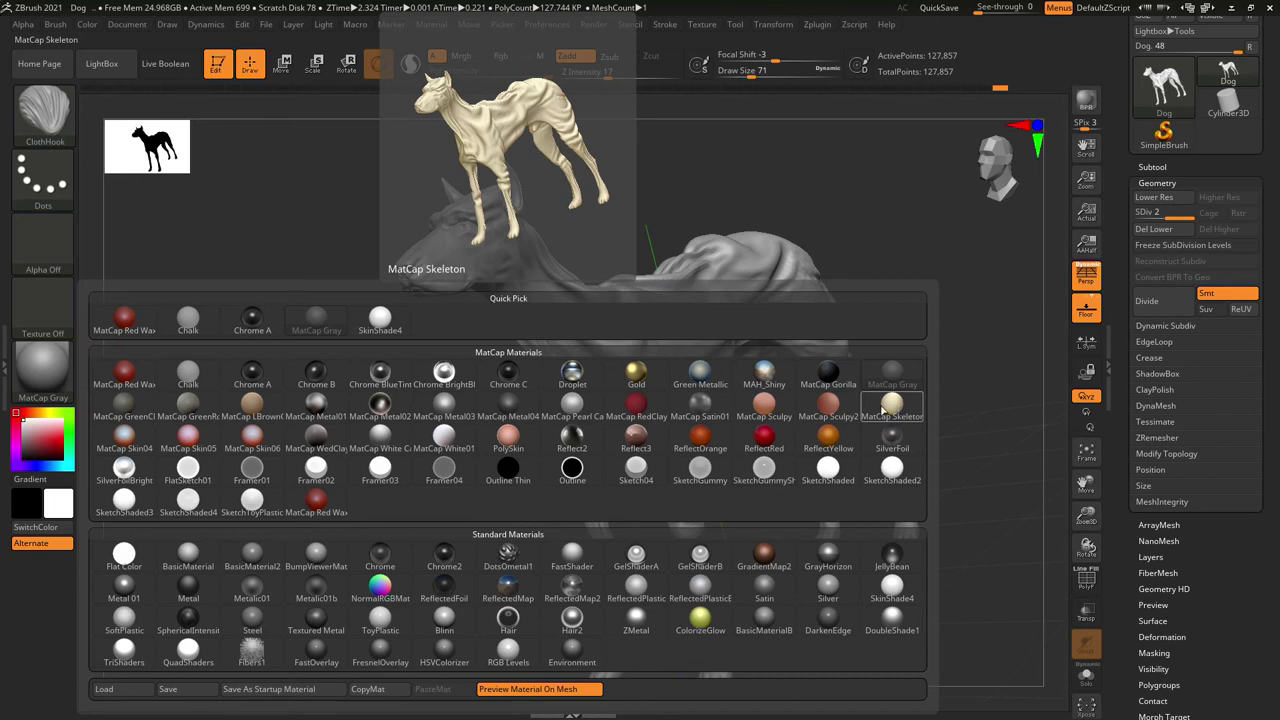
left_click(760, 410)
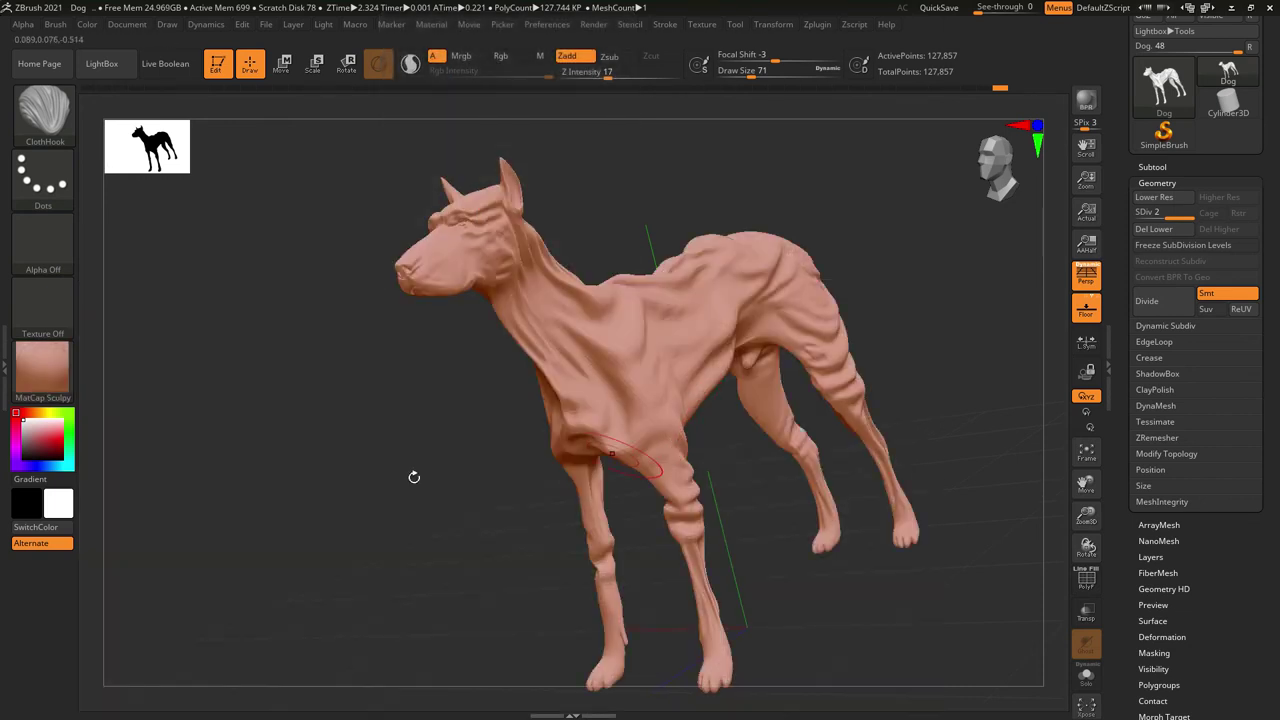
left_click_drag(414, 477, 392, 465)
left_click(27, 362)
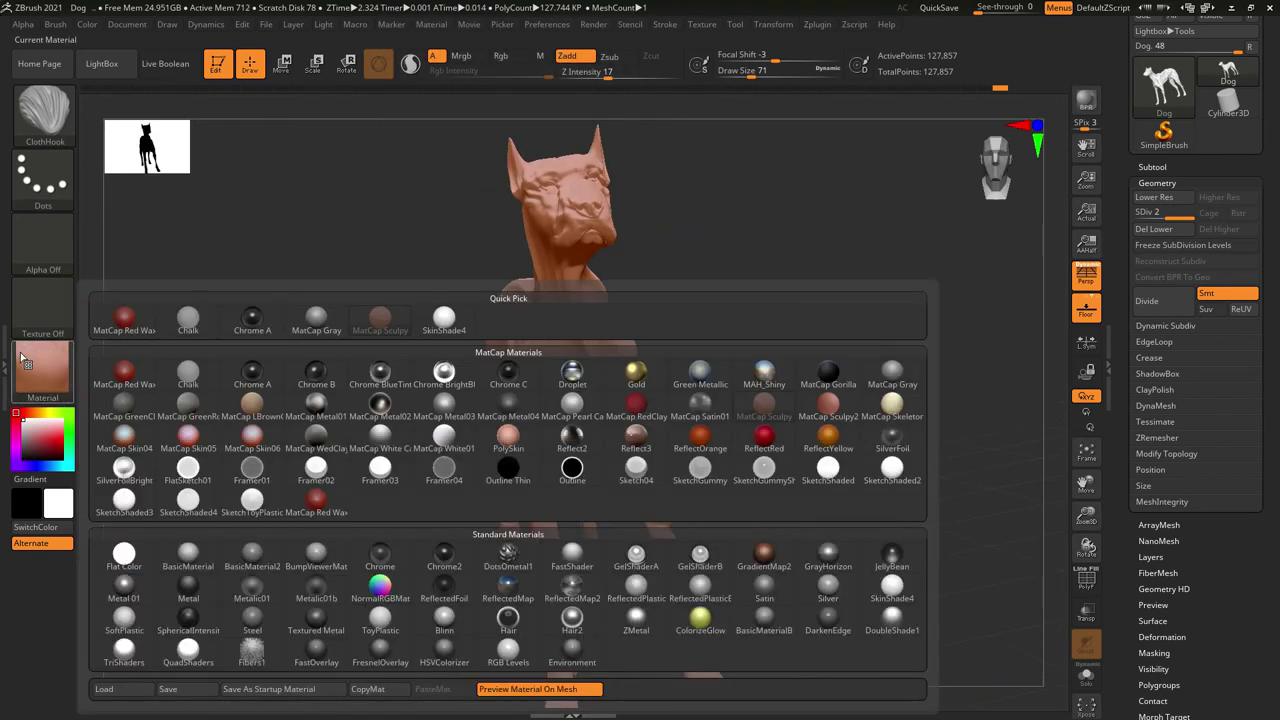
left_click(509, 435)
Sculpt additional folds on the dog's shoulder and back.
mouse_move(763, 346)
left_mouse_down()
mouse_move(655, 325)
mouse_move(648, 341)
mouse_move(737, 306)
mouse_move(700, 380)
left_mouse_up()
mouse_move(730, 440)
left_mouse_down()
mouse_move(771, 440)
mouse_move(648, 363)
left_mouse_up()
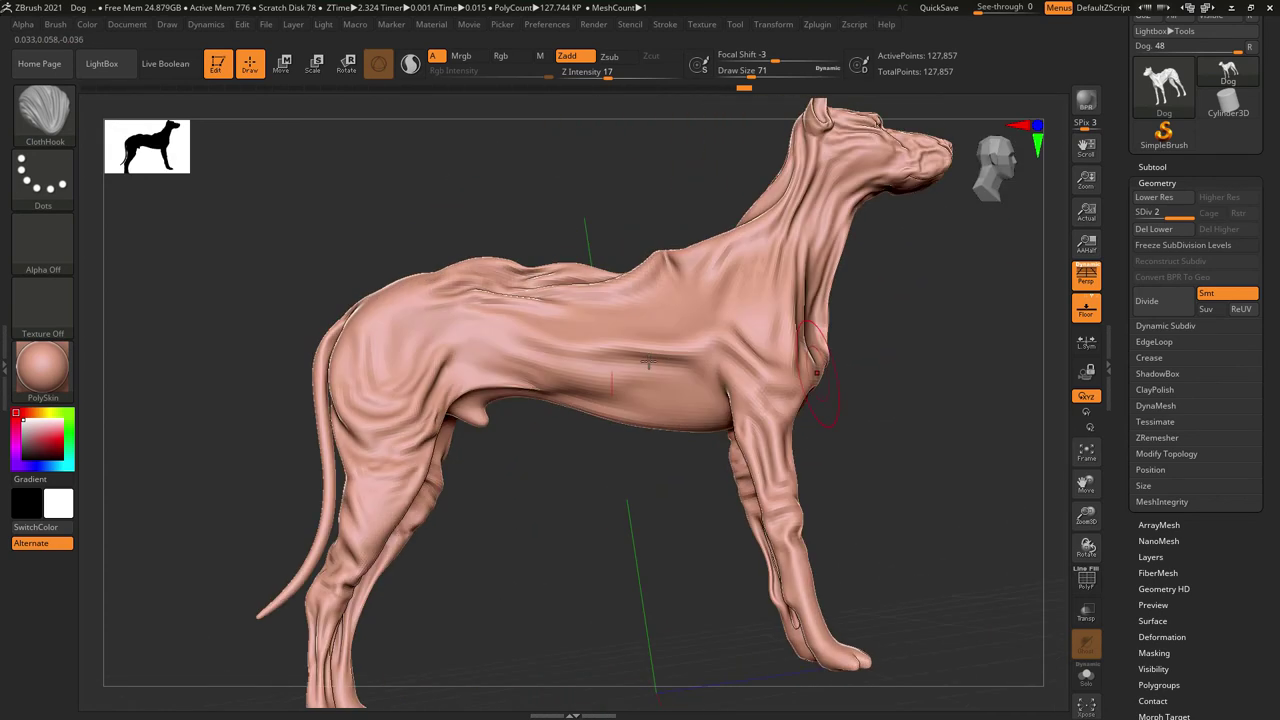
left_click(58, 118)
Stroke ClothFold wrinkles across the dog's torso and shoulder.
left_click(288, 195)
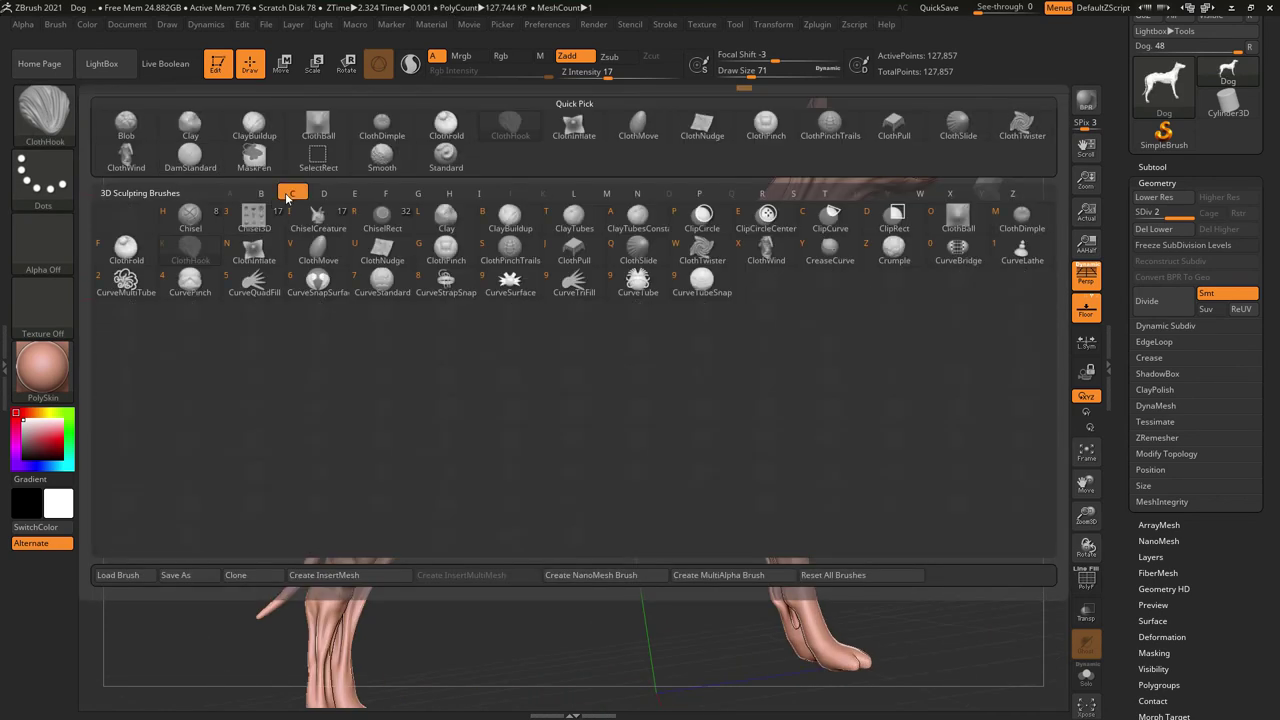
left_click(124, 254)
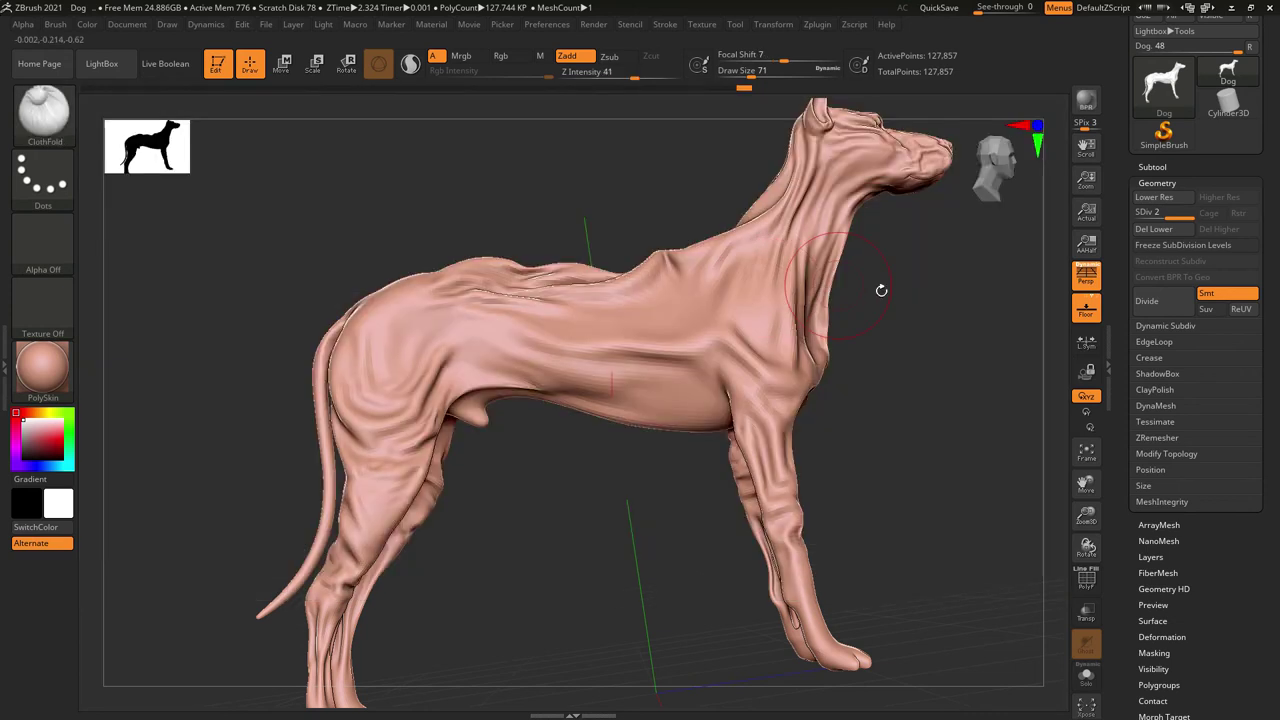
mouse_move(689, 331)
left_mouse_down()
mouse_move(626, 309)
mouse_move(545, 345)
mouse_move(586, 377)
mouse_move(476, 343)
left_mouse_up()
left_click_drag(210, 225, 125, 212)
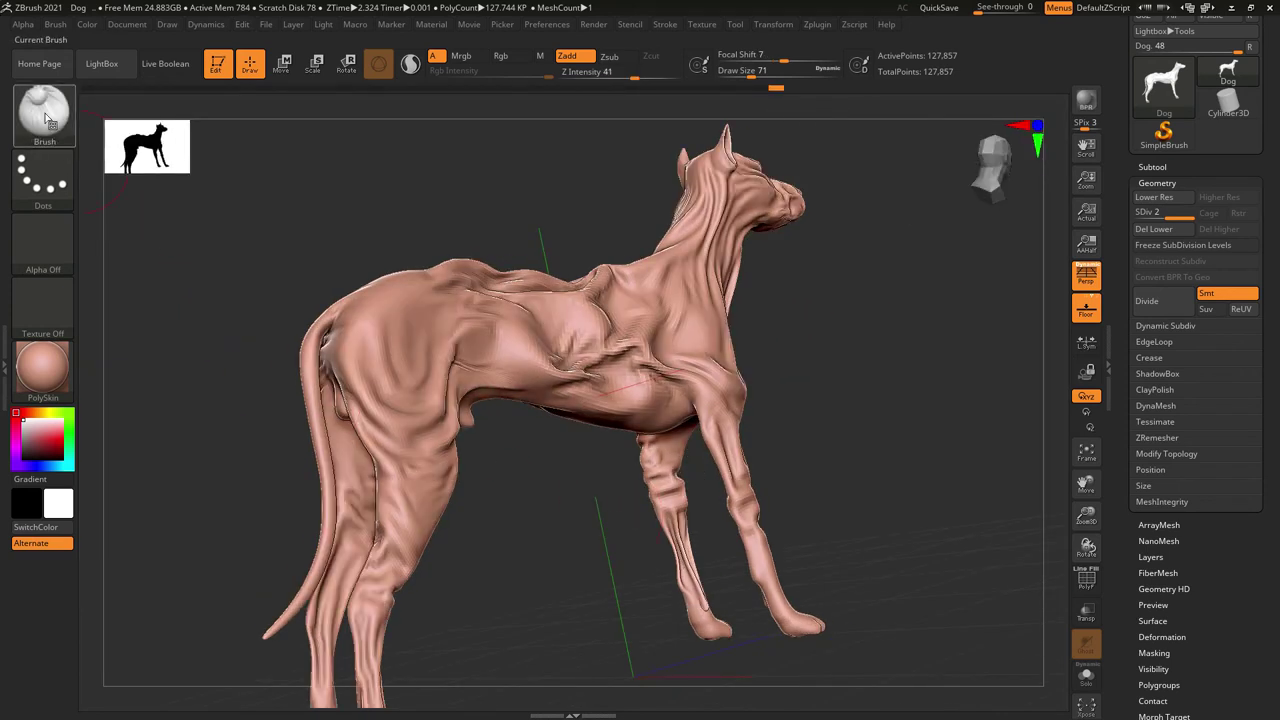
Switch to ClothDimple, set it to Zadd, and press a dimple dent into the shoulder.
left_click(47, 119)
left_click(1022, 217)
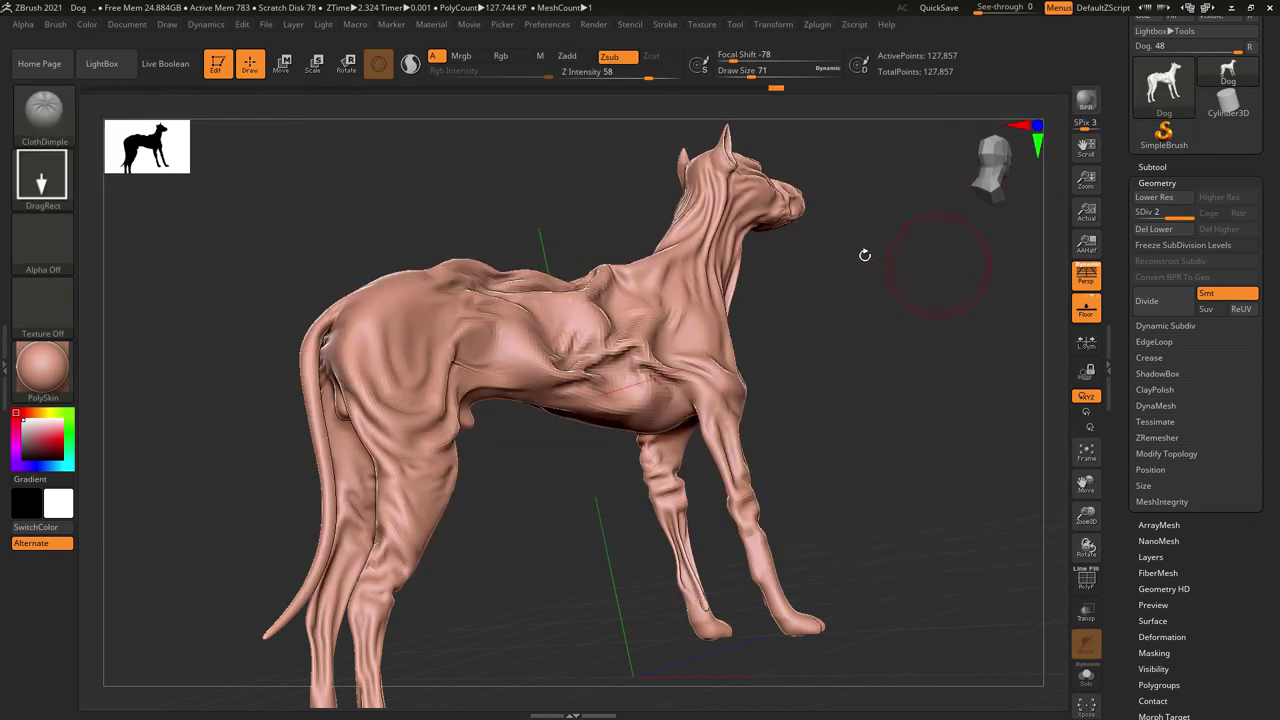
left_click_drag(708, 332, 846, 371)
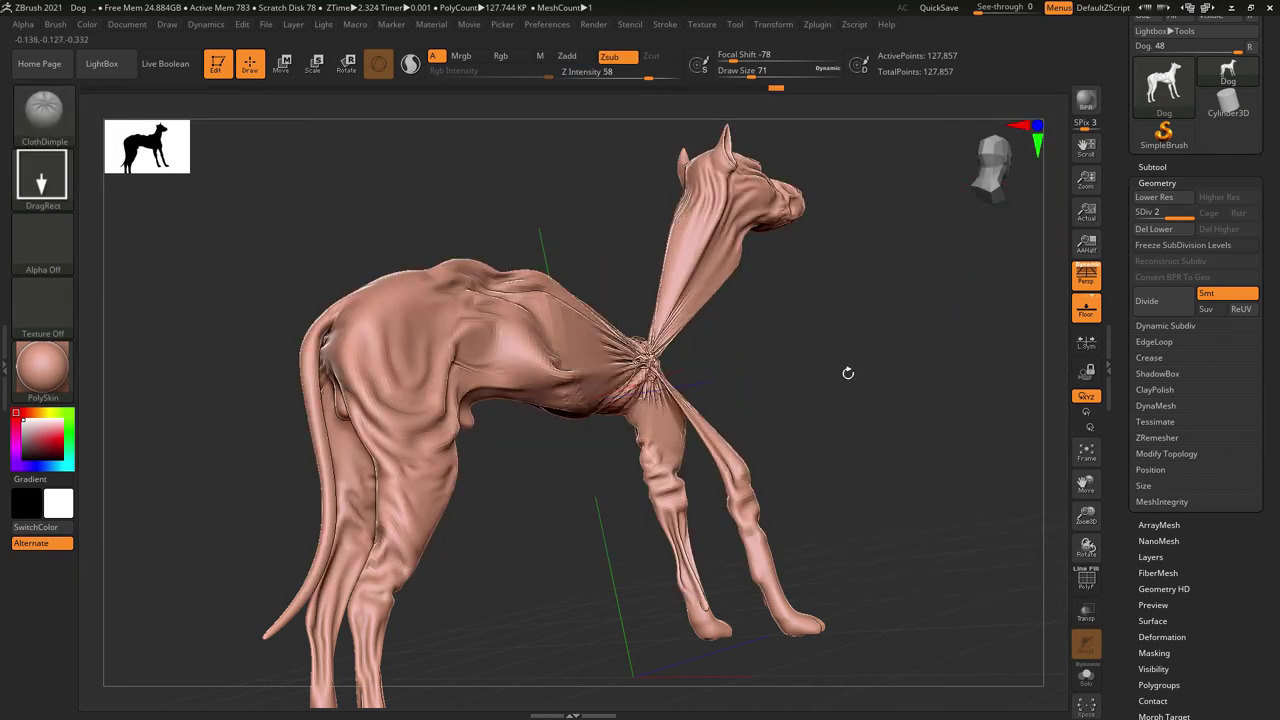
left_click(578, 57)
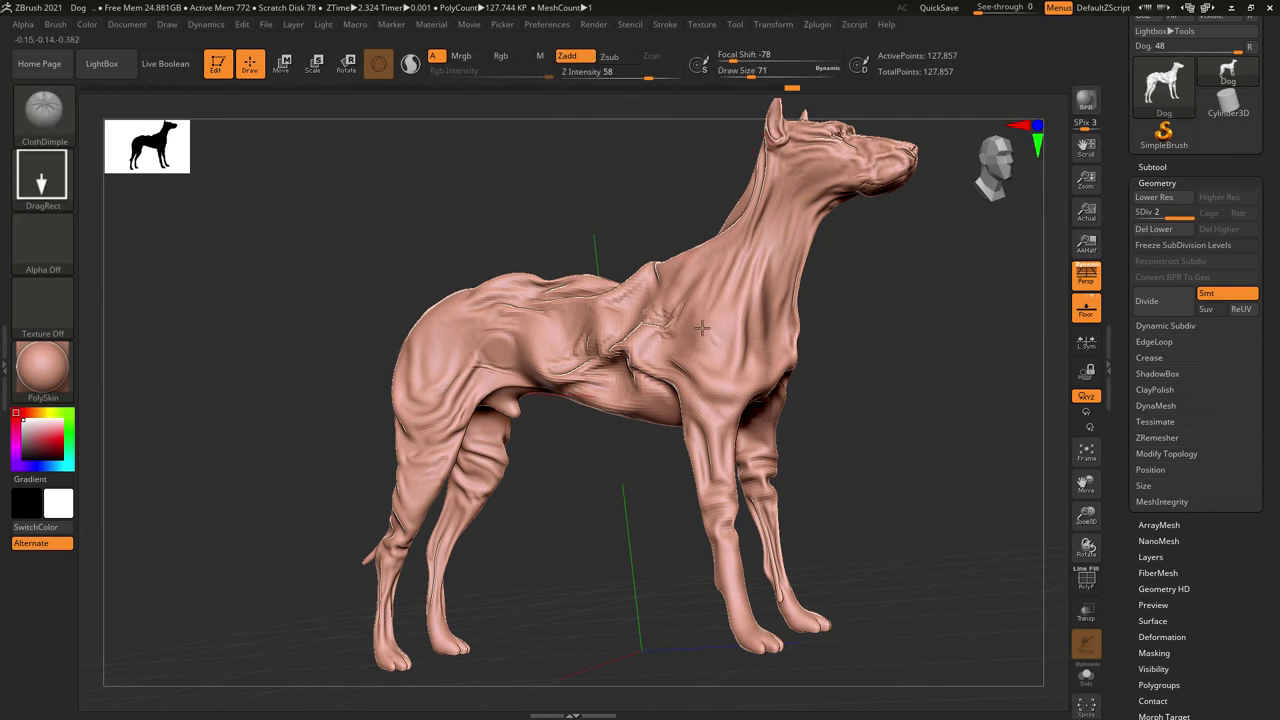
left_click_drag(702, 328, 735, 300)
left_click_drag(600, 200, 808, 322)
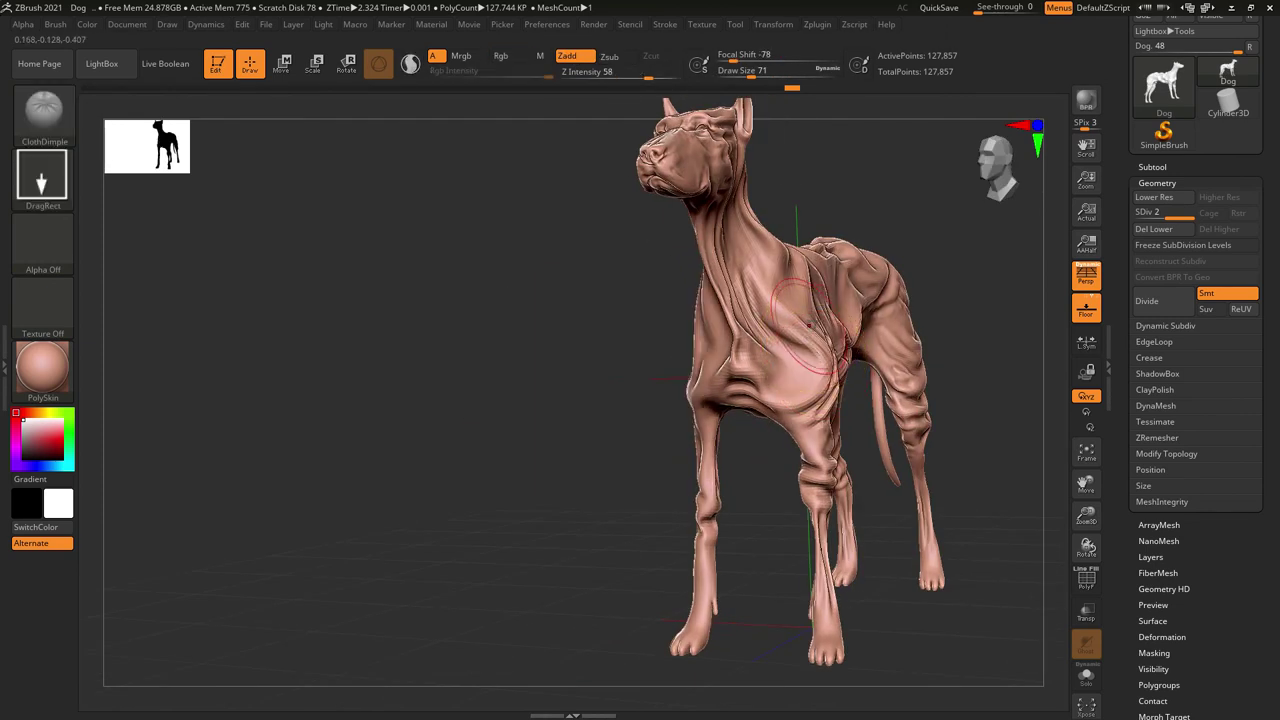
left_click_drag(480, 350, 700, 330)
Switch to the ClothBall brush and undo a trial bulge stroke on the chest.
left_click(35, 130)
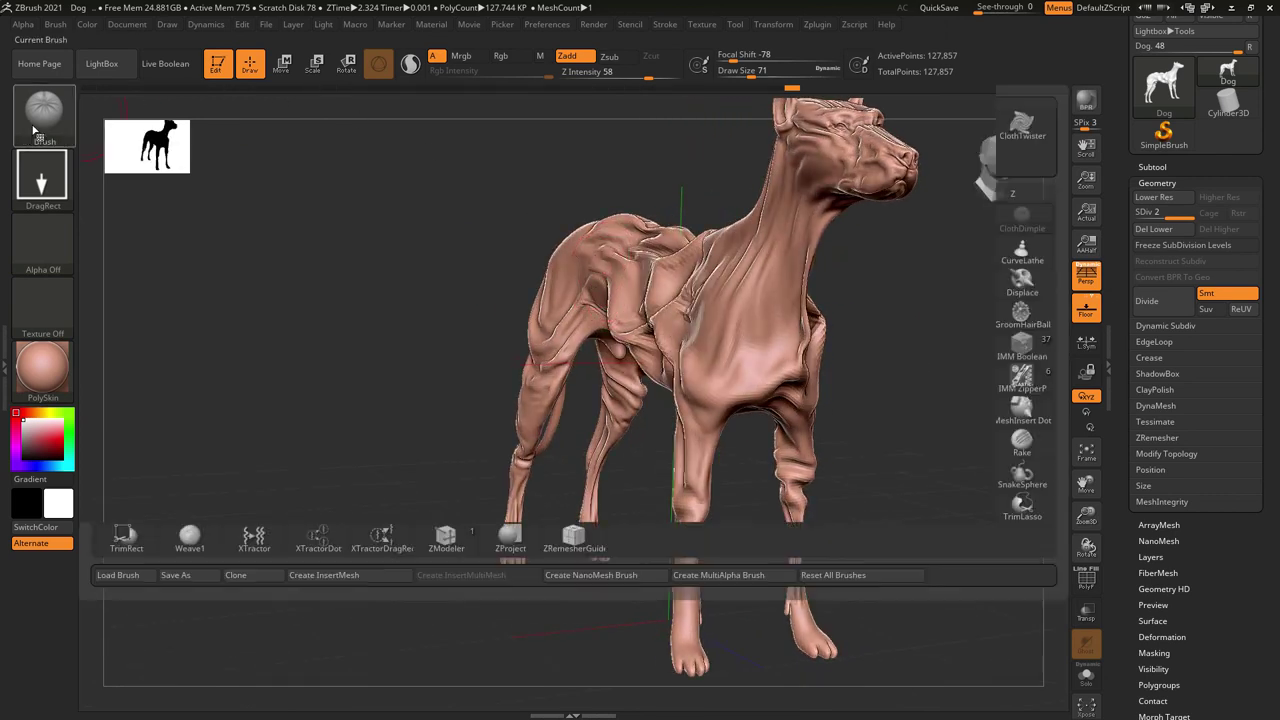
left_click(291, 193)
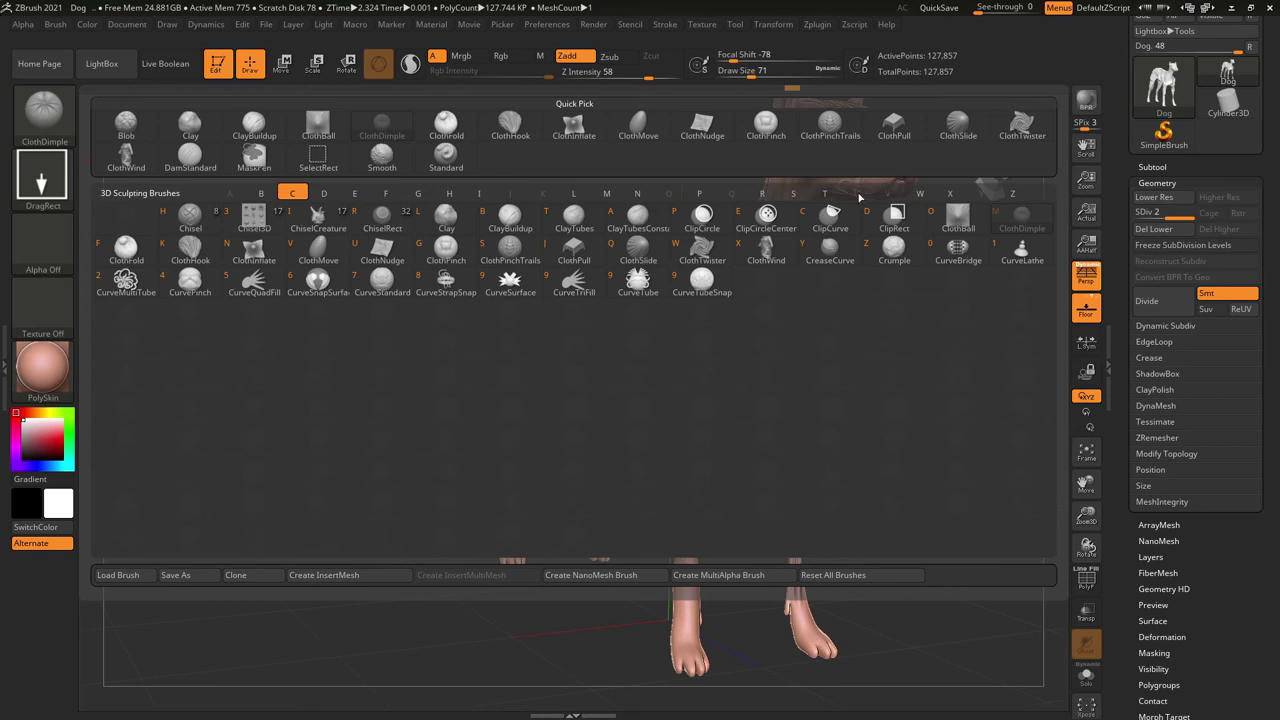
left_click(958, 215)
mouse_move(777, 313)
left_mouse_down()
mouse_move(949, 428)
mouse_move(780, 360)
left_mouse_up()
key("ctrl+z")
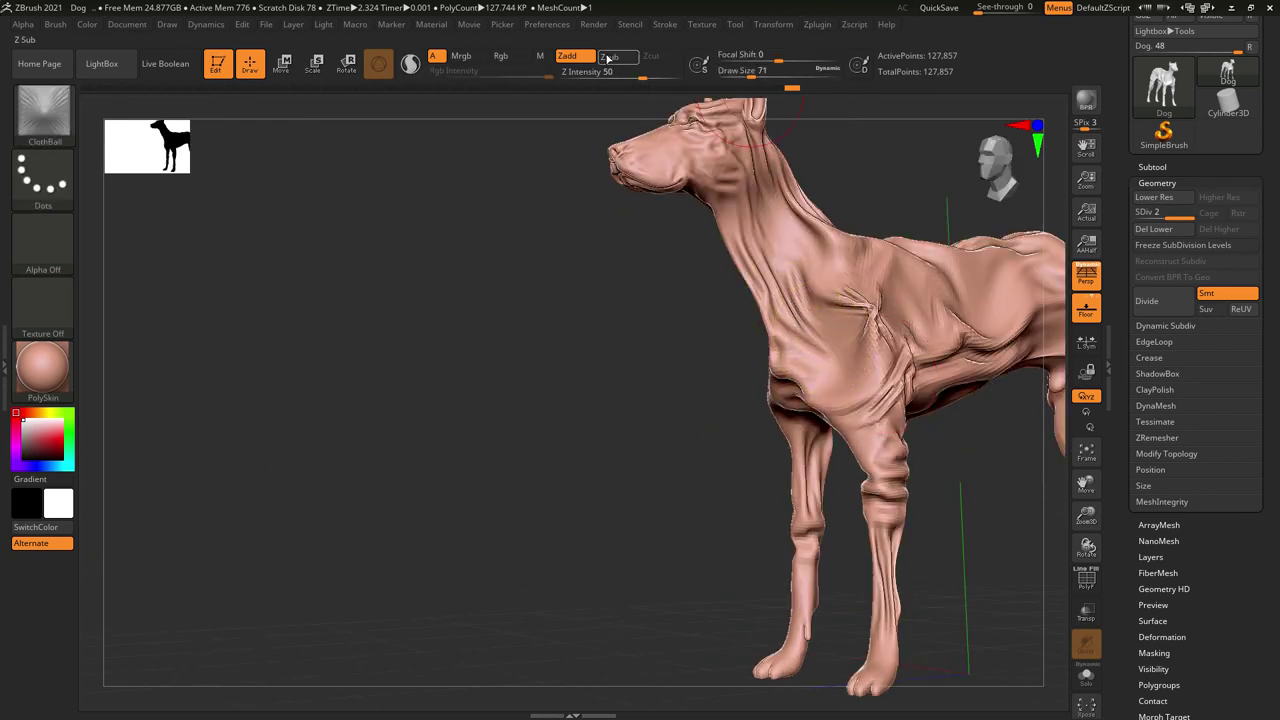
Sculpt cloth folds along the neck, smooth the chest folds, and lower Z Intensity to 7.
left_click_drag(783, 232, 790, 245)
mouse_move(546, 286)
left_mouse_down()
mouse_move(790, 222)
mouse_move(800, 260)
mouse_move(737, 343)
mouse_move(760, 300)
left_mouse_up()
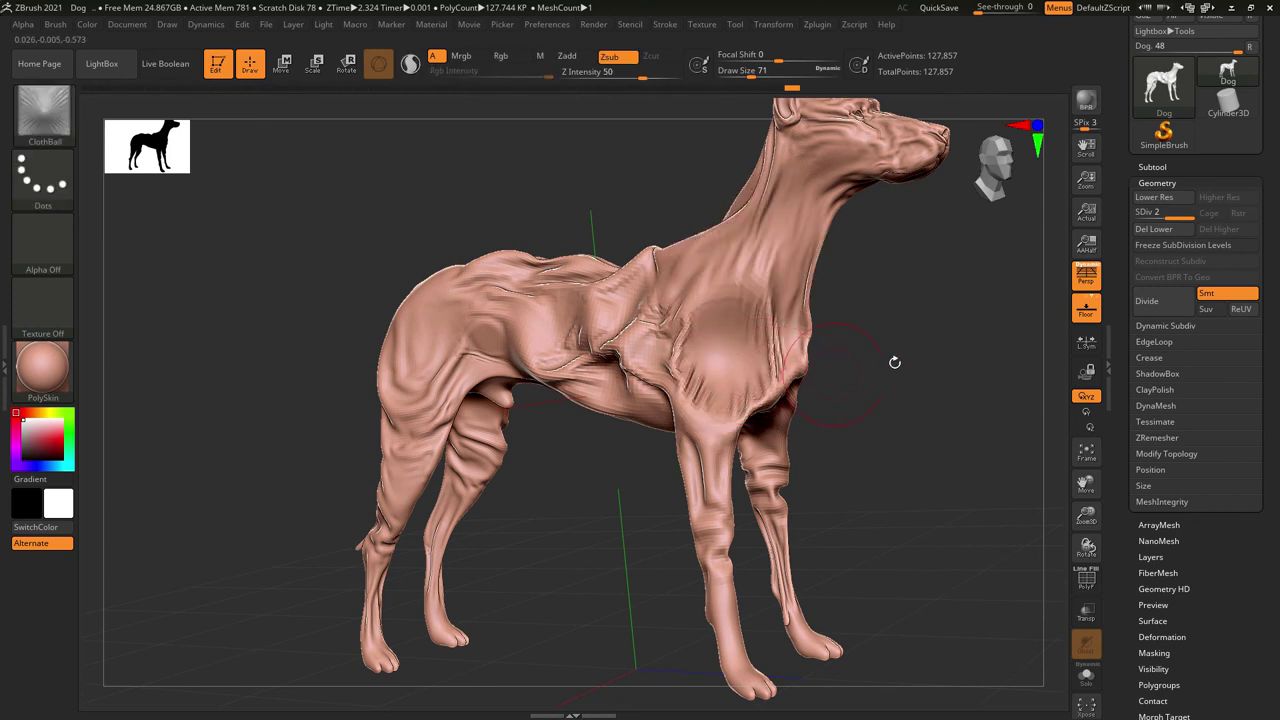
left_click_drag(894, 360, 868, 339)
left_click_drag(745, 290, 755, 410, "shift")
left_click_drag(642, 77, 590, 77)
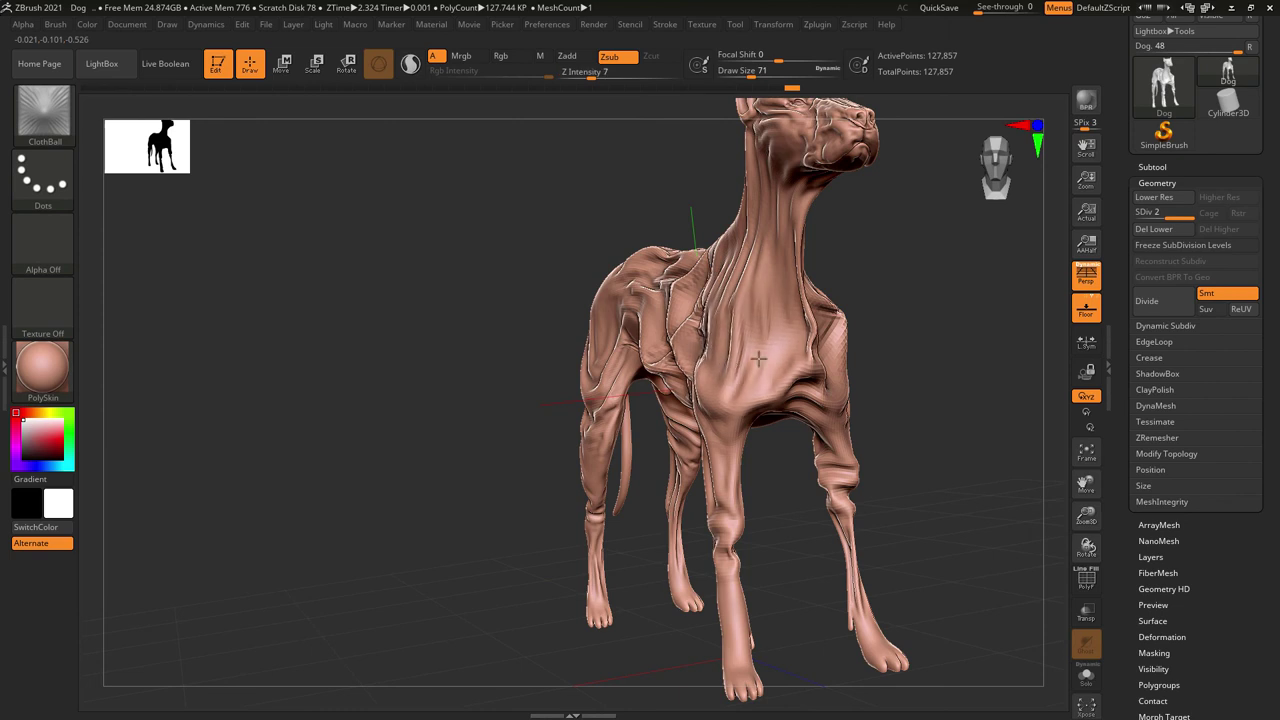
Show the brushes starting with C, then frame the whole dog in a right-facing side view.
left_click(43, 112)
key("c")
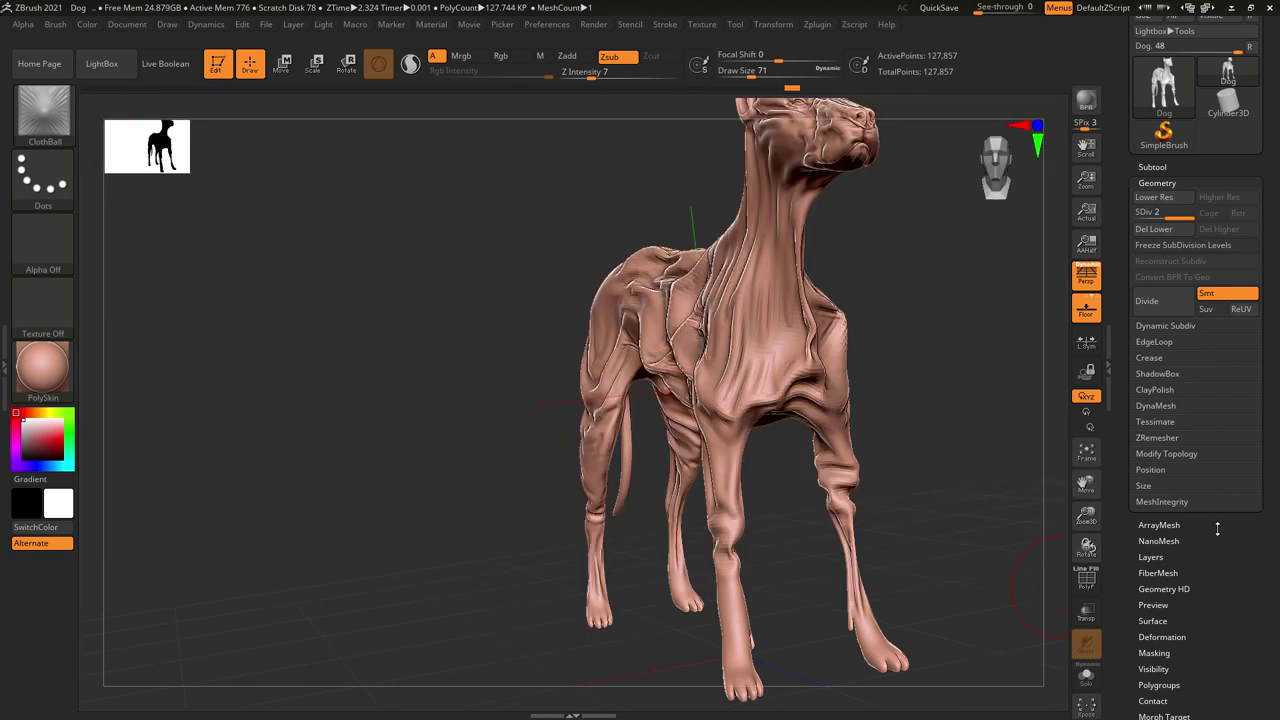
mouse_move(1087, 515)
left_mouse_down()
mouse_move(914, 451)
mouse_move(981, 440)
left_mouse_up()
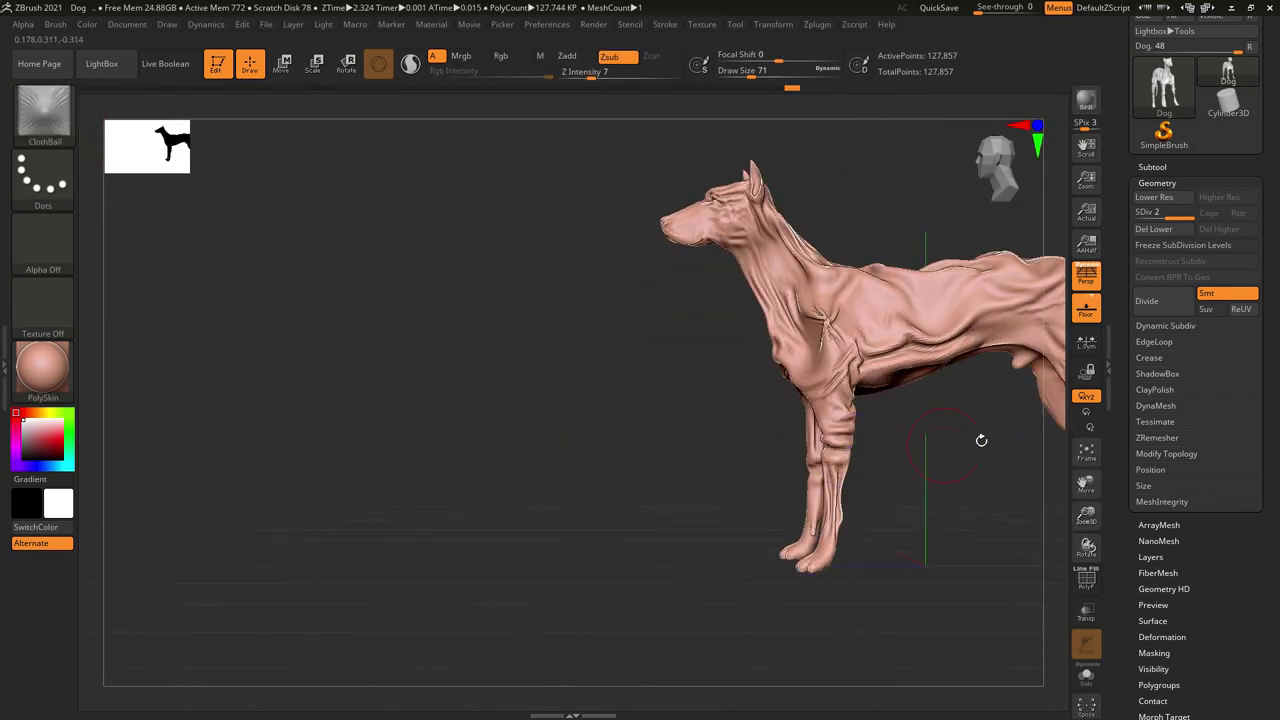
left_click(1087, 473)
left_click_drag(863, 429, 908, 417)
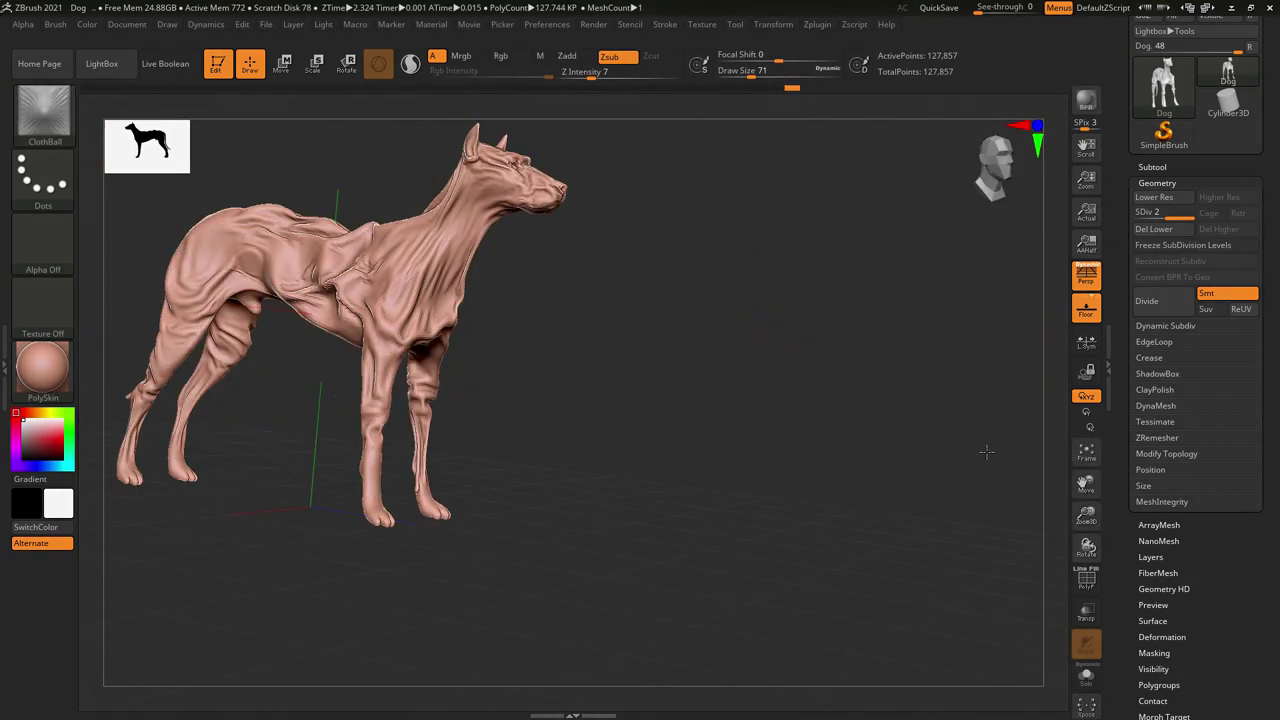